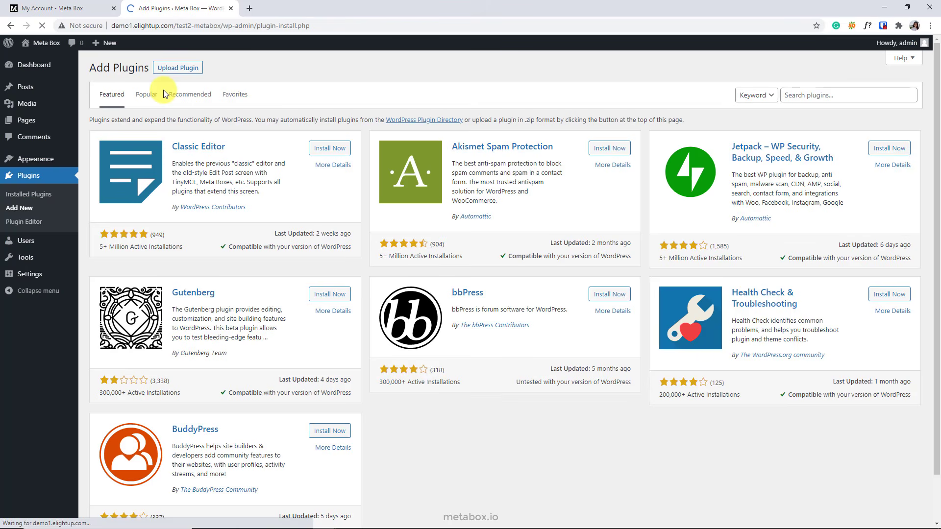
# Search the plugin directory for "meta box" and install and activate the Meta Box – WordPress Custom Fields Framework plugin.
pyautogui.click(823, 91)
pyautogui.write('meta box')
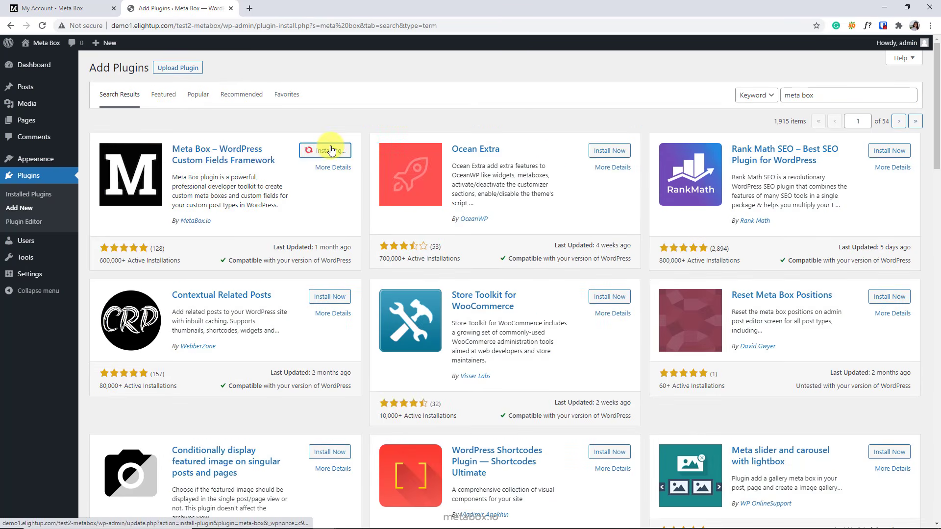
pyautogui.click(330, 150)
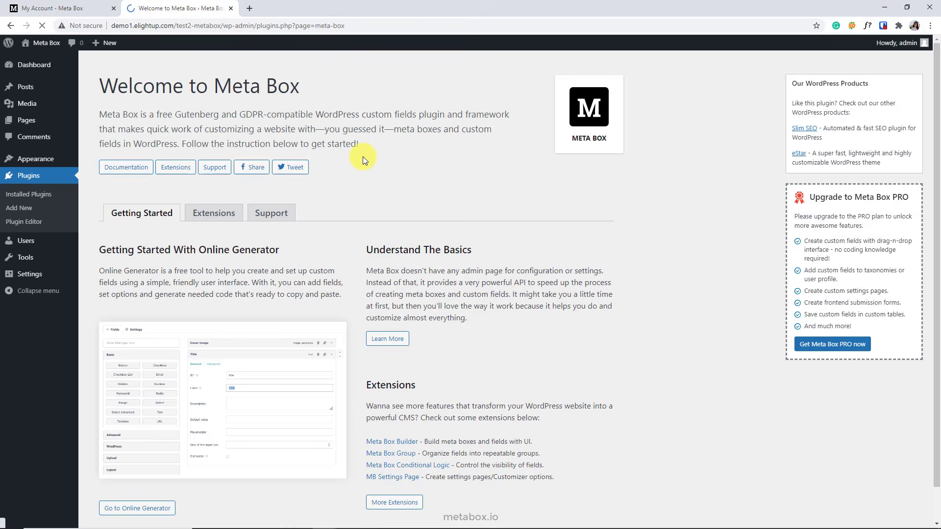
# Switch to the Meta Box account page and look through the list of downloadable extensions, up to the Meta Box AIO download.
pyautogui.hotkey('ctrl', 'shift', 'Tab')
pyautogui.scroll(-2, 150, 240)
pyautogui.scroll(-5, 147, 243)
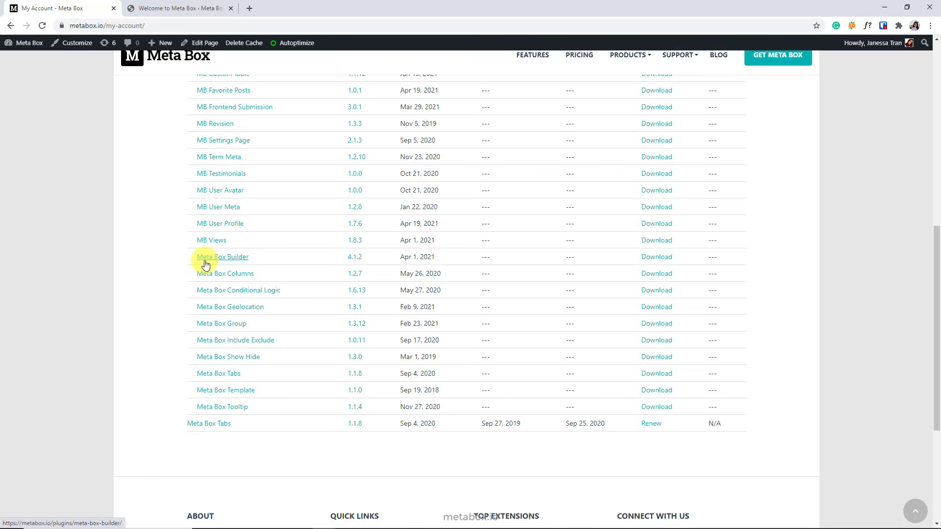
pyautogui.scroll(6, 206, 267)
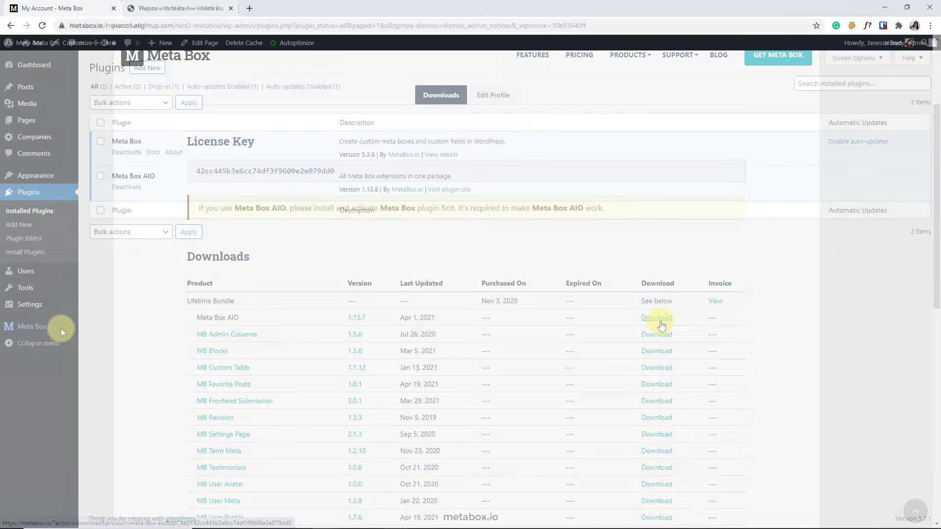
# Open the Meta Box Extensions page and review which extensions are enabled.
pyautogui.moveTo(44, 327)
pyautogui.click(105, 441)
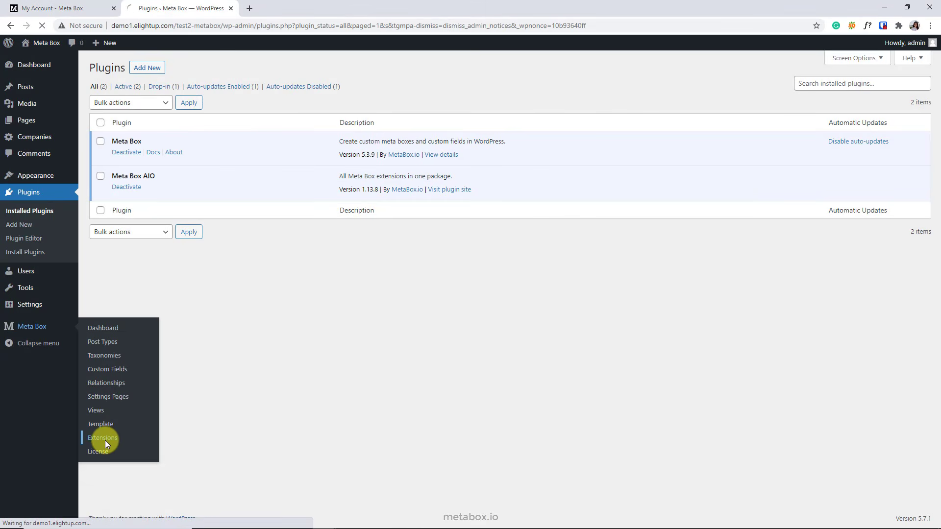
pyautogui.scroll(-3, 218, 328)
pyautogui.scroll(-3, 217, 328)
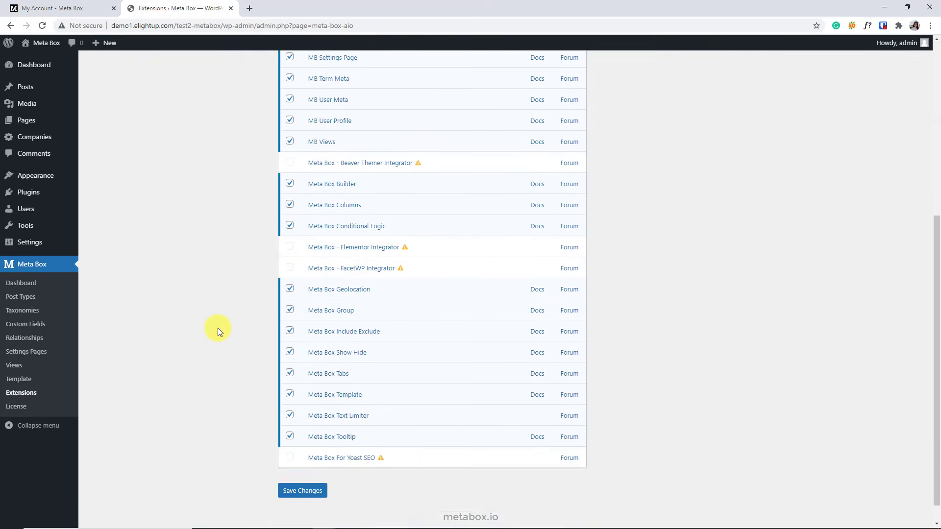
pyautogui.scroll(6, 217, 328)
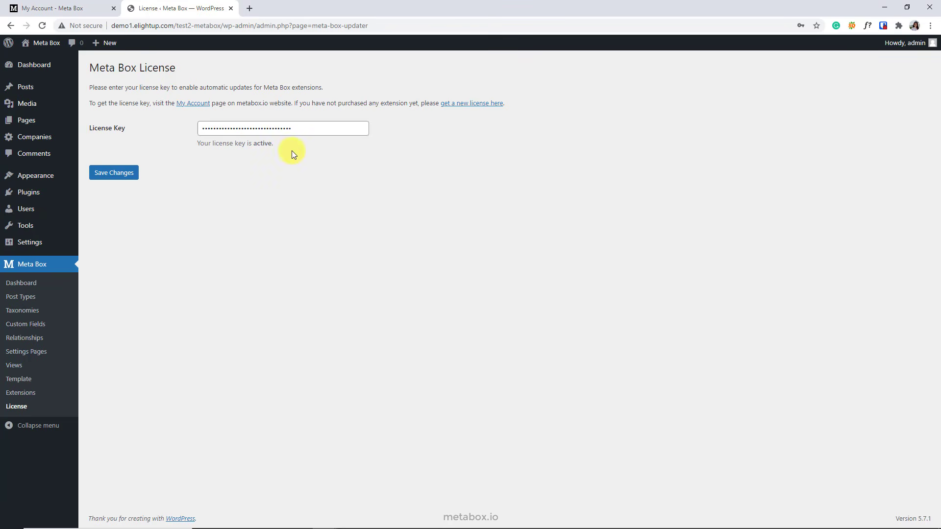
# Locate the license key on the Meta Box account page and return to the WordPress License page.
pyautogui.moveTo(290, 125); pyautogui.dragTo(198, 125)
pyautogui.click(64, 6)
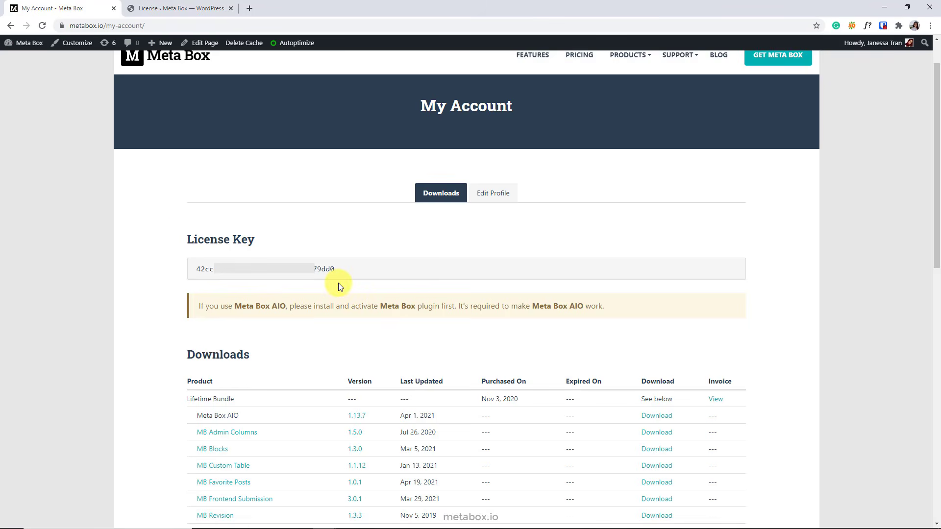
pyautogui.click(191, 7)
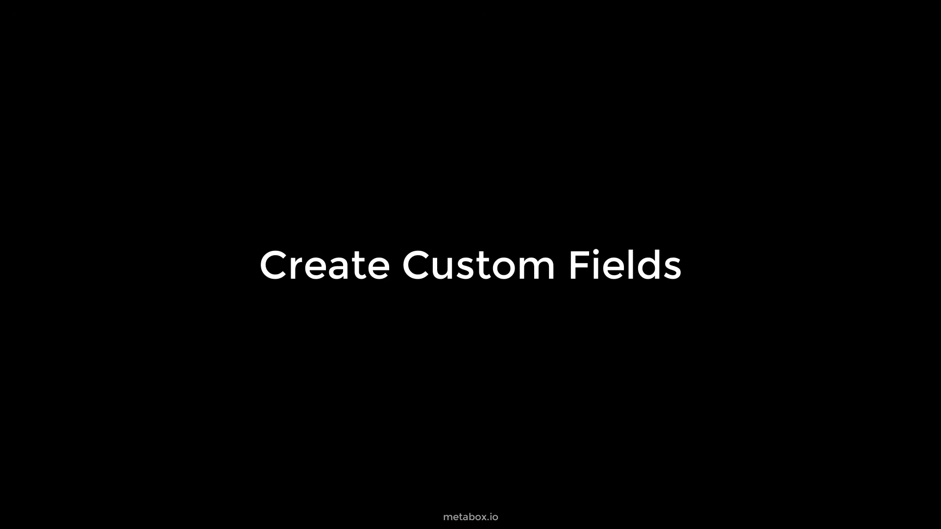
# Create a custom field group titled "Company's Details", publish it and check its field group ID.
pyautogui.click(34, 324)
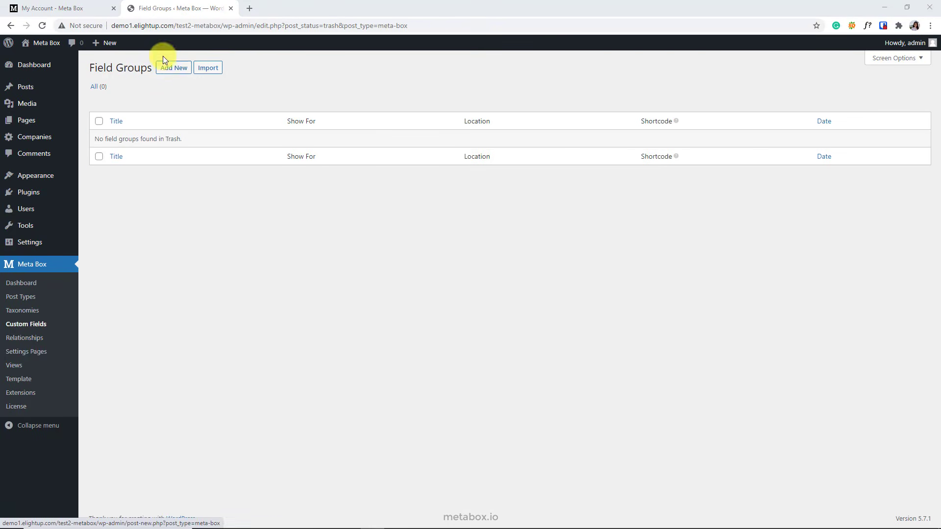
pyautogui.click(162, 56)
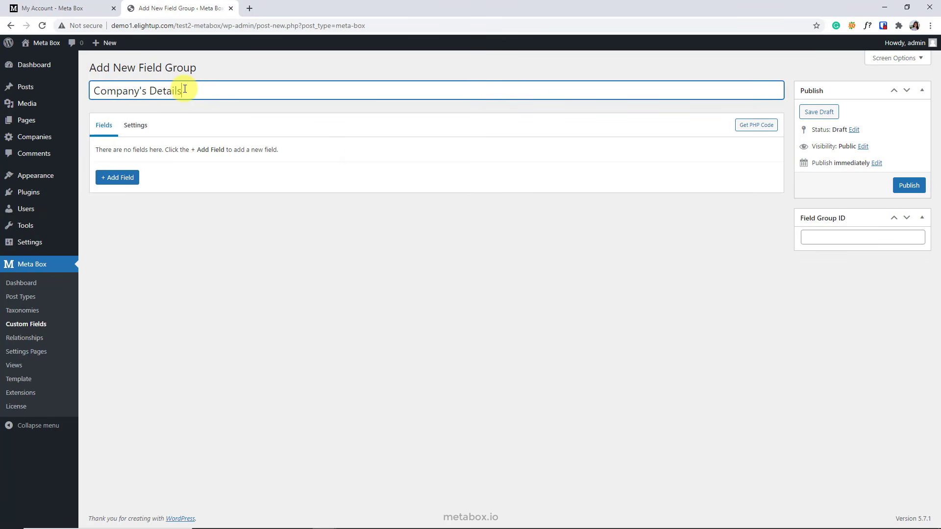
pyautogui.click(872, 238)
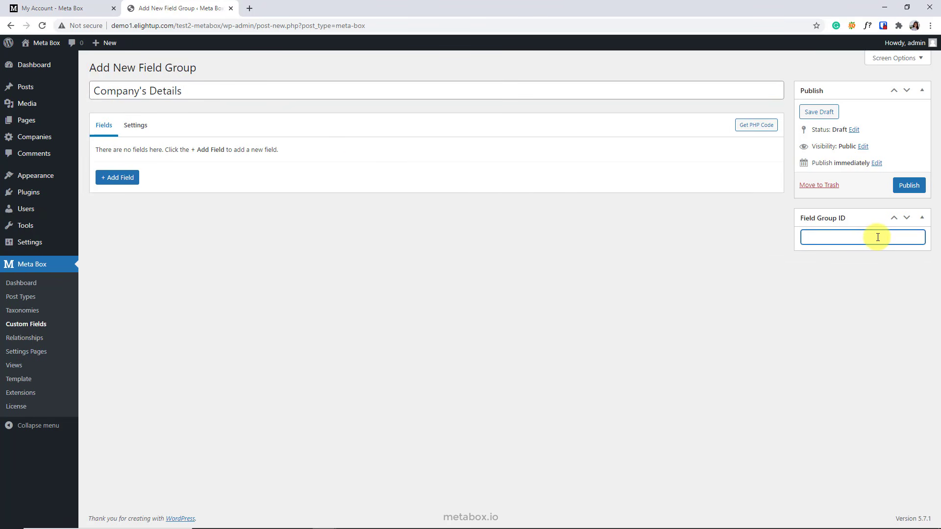
pyautogui.click(908, 186)
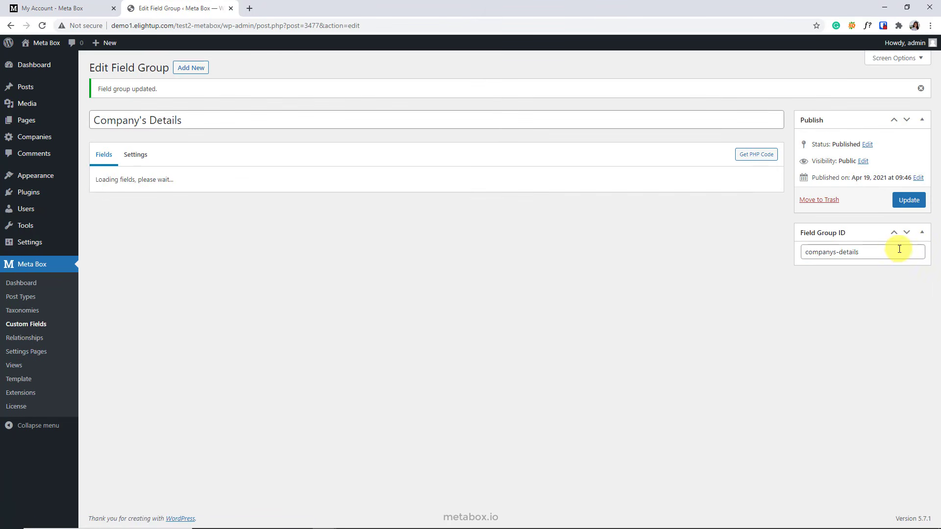
pyautogui.moveTo(892, 252); pyautogui.dragTo(799, 256)
pyautogui.click(872, 258)
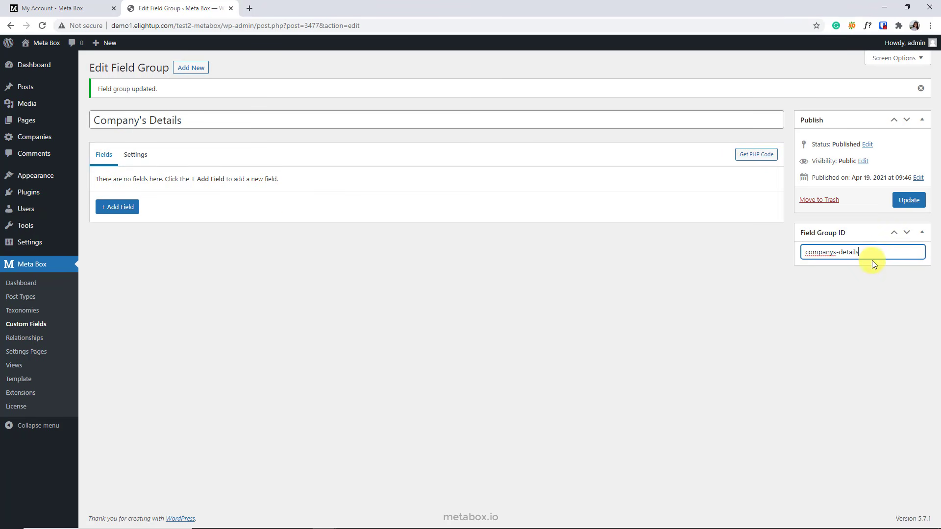
# Add a Text field labelled "Company Name" to the Company's Details field group.
pyautogui.click(126, 207)
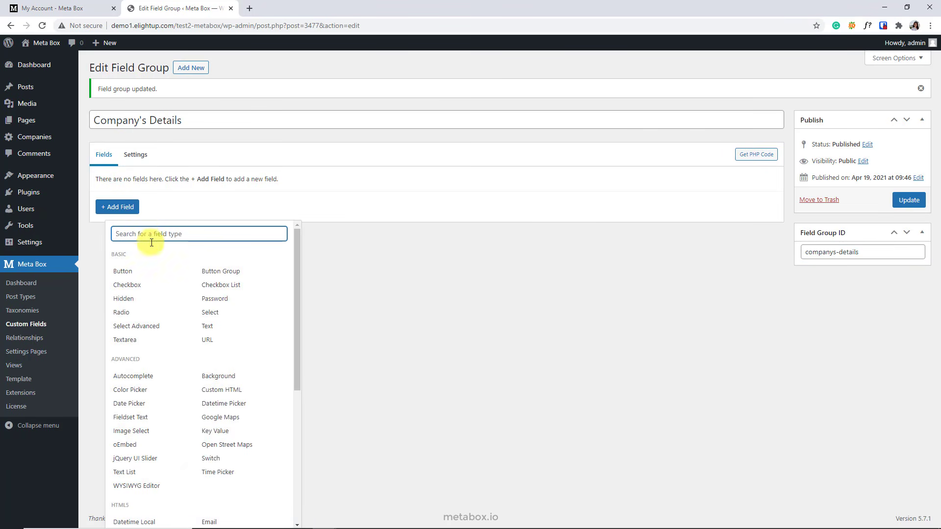
pyautogui.scroll(-3, 289, 272)
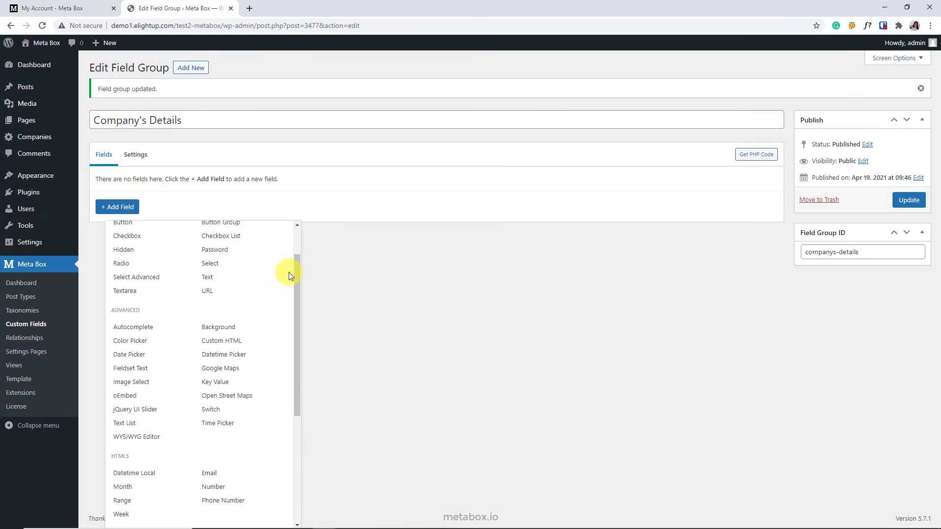
pyautogui.scroll(-2, 289, 272)
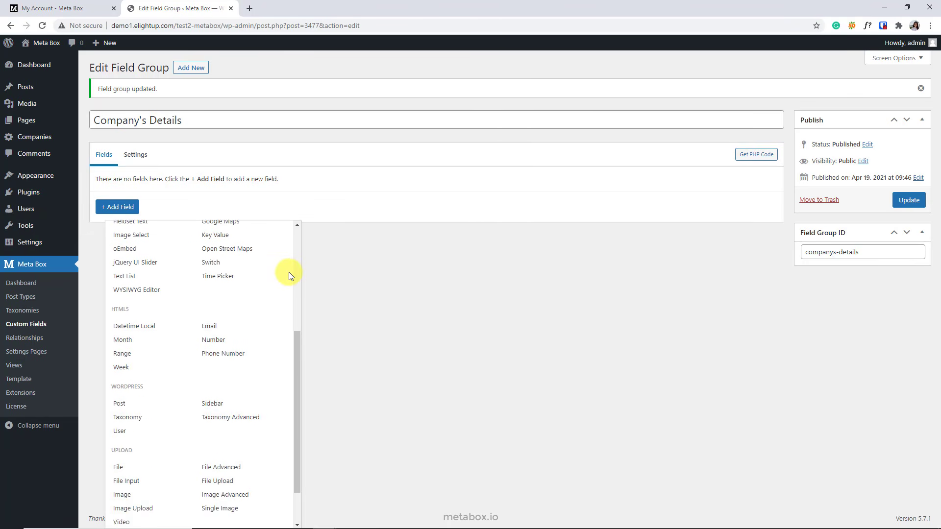
pyautogui.scroll(5, 289, 274)
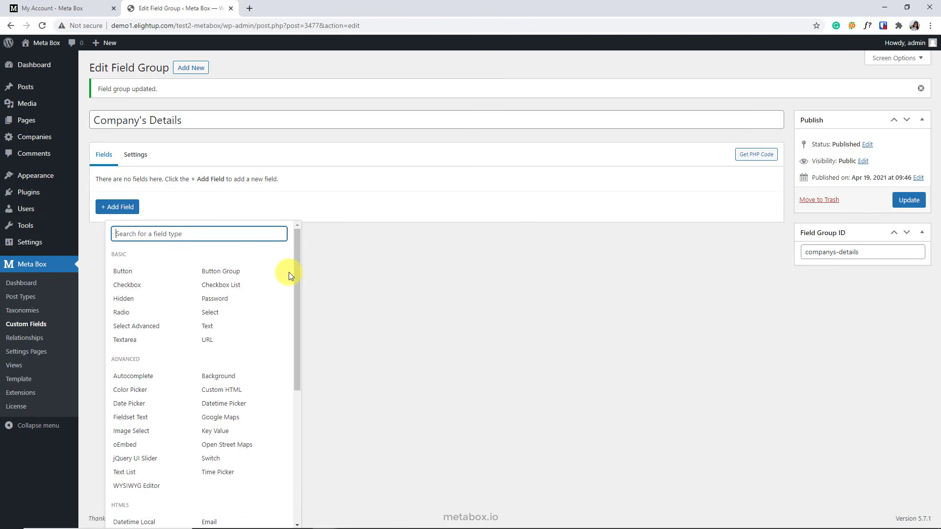
pyautogui.write('te')
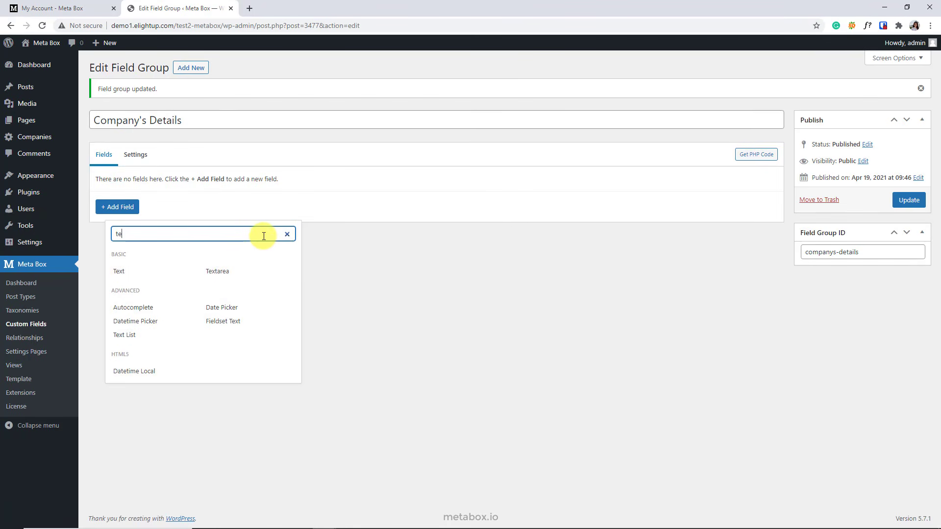
pyautogui.click(151, 270)
pyautogui.press('BackSpace')
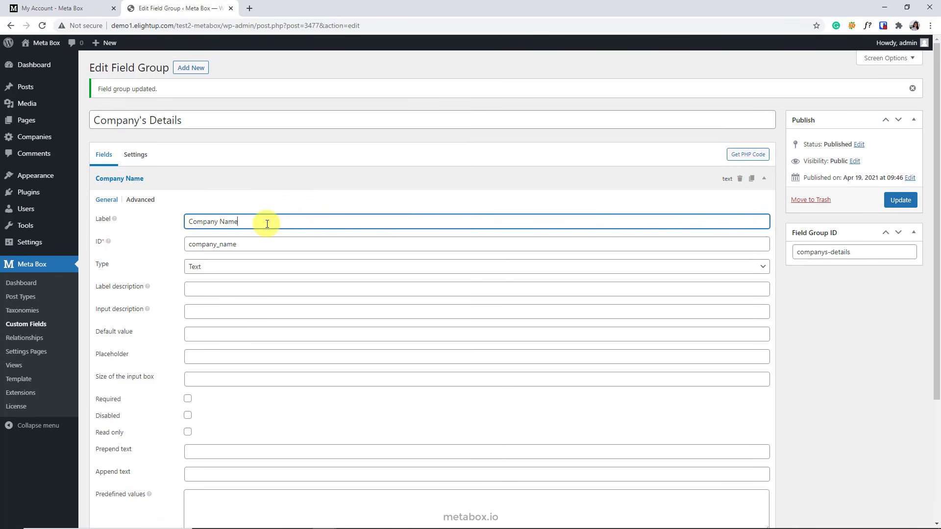
pyautogui.click(273, 178)
# Add a second Text field labelled "Company Address" to the field group.
pyautogui.click(126, 206)
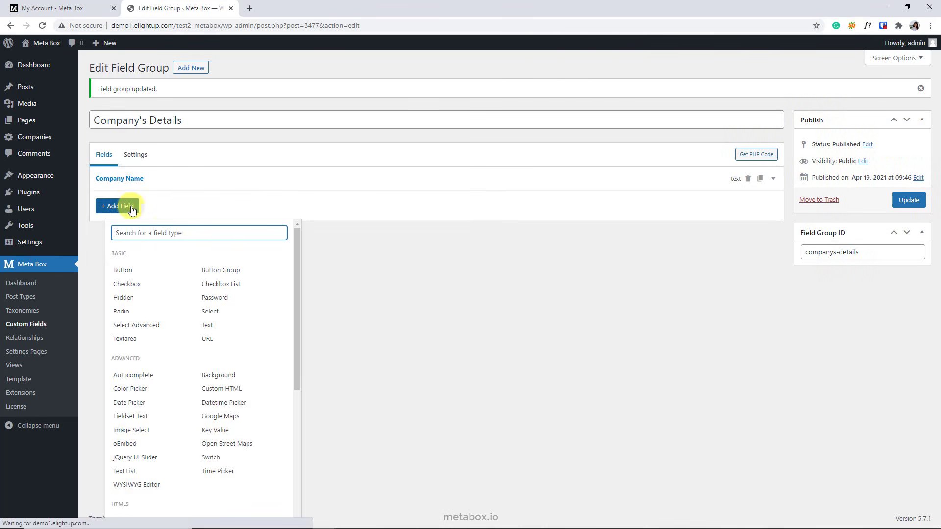
pyautogui.write('te')
pyautogui.click(151, 271)
pyautogui.press('BackSpace')
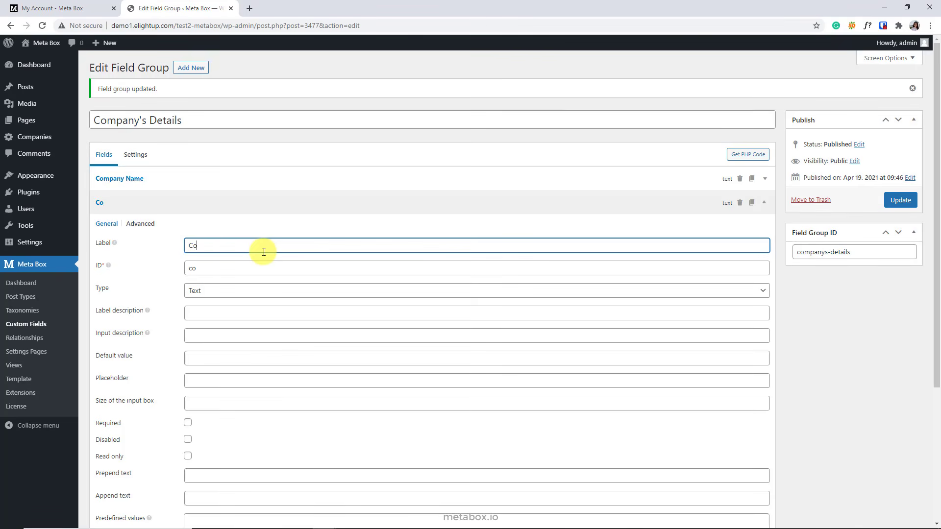
pyautogui.click(275, 203)
# Add a third Text field labelled "Website" to the field group.
pyautogui.click(140, 231)
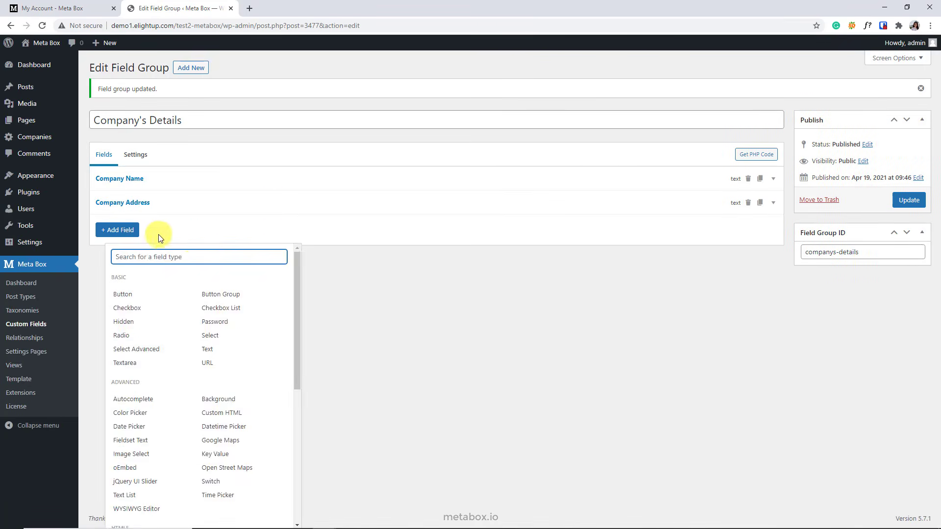
pyautogui.write('te')
pyautogui.click(139, 292)
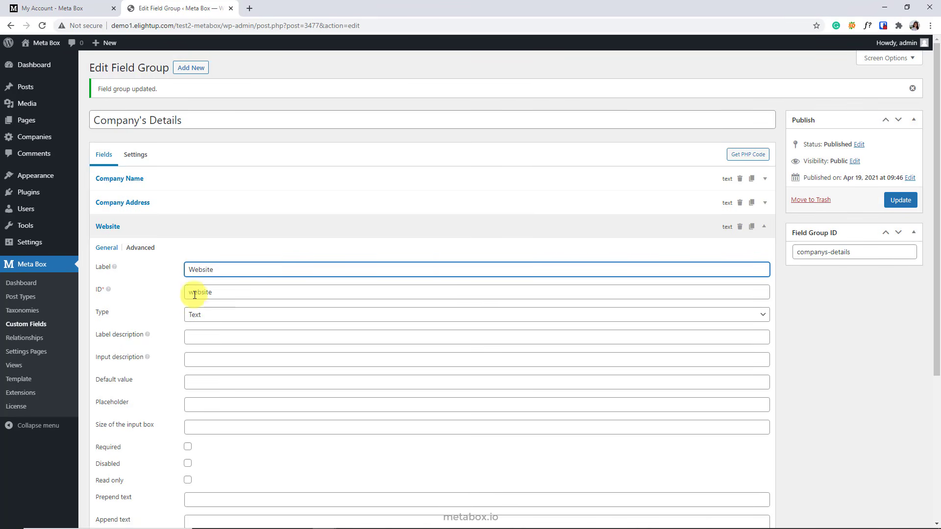
# Try a different label on the Website field, compare it with the field's ID and restore the label to "Website".
pyautogui.moveTo(187, 293); pyautogui.dragTo(178, 268)
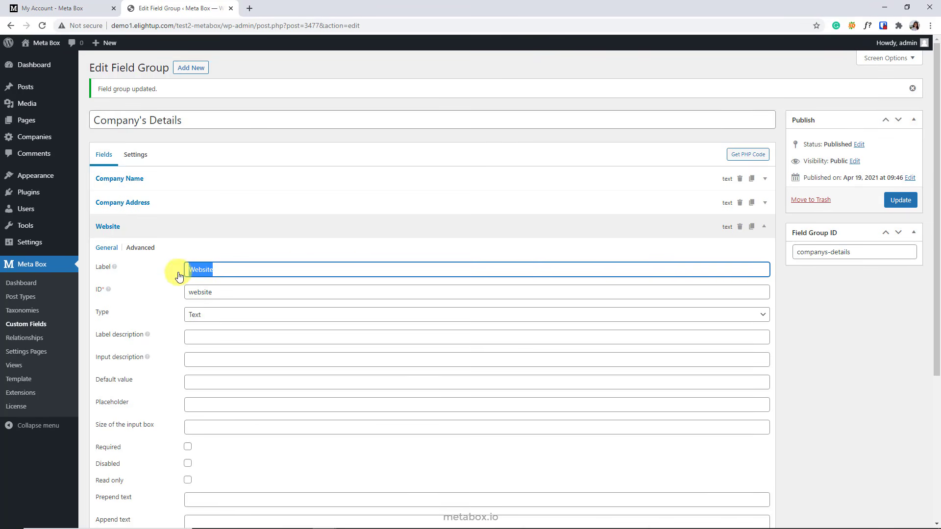
pyautogui.press('BackSpace')
pyautogui.moveTo(242, 293); pyautogui.dragTo(184, 294)
pyautogui.click(232, 294)
pyautogui.click(237, 274)
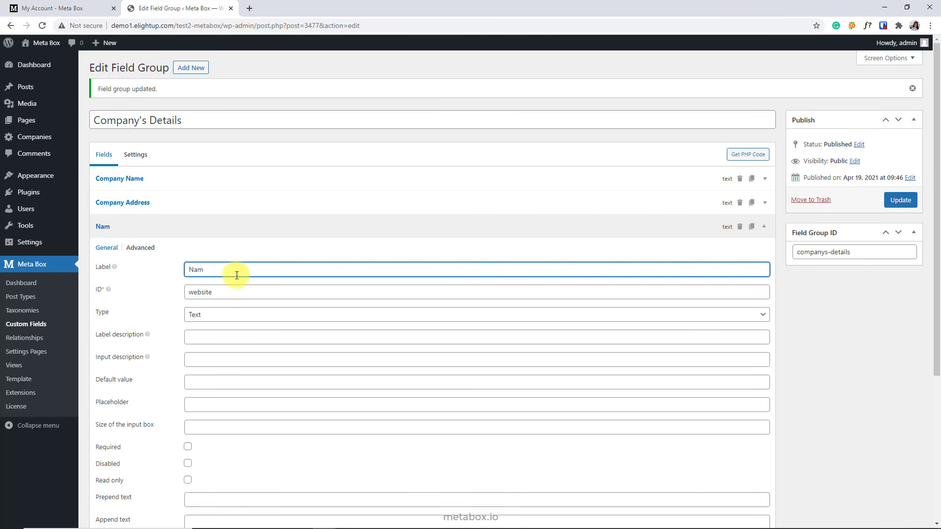
pyautogui.write('Website')
pyautogui.click(242, 227)
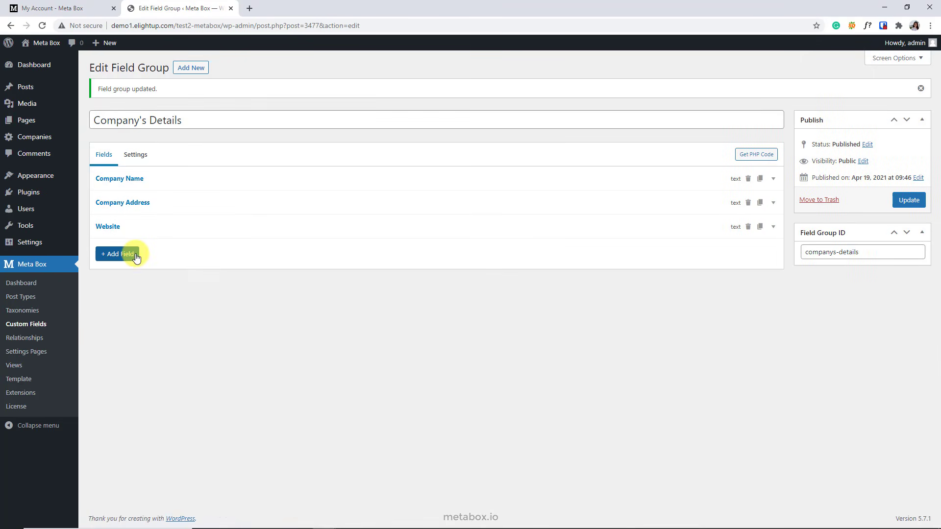
# Add a Group field labelled "Products" below the Website field.
pyautogui.click(132, 254)
pyautogui.write('gr')
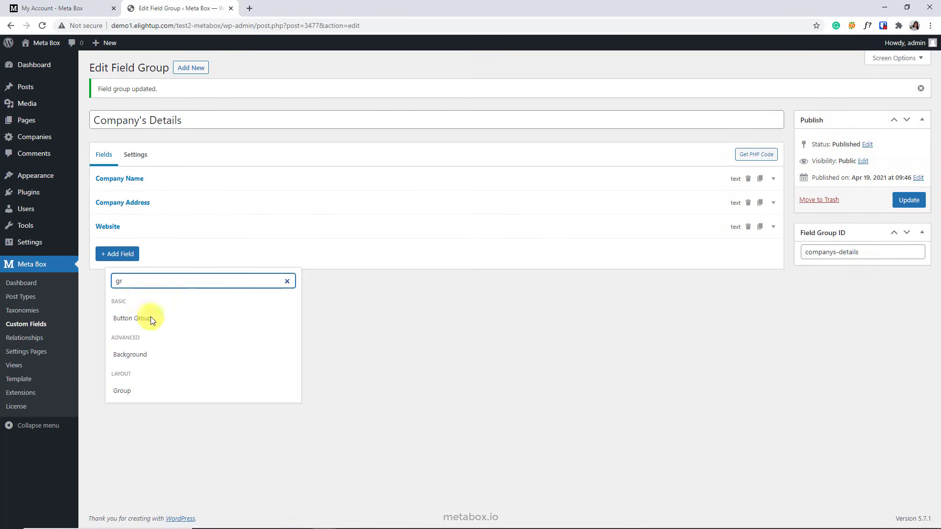
pyautogui.click(129, 392)
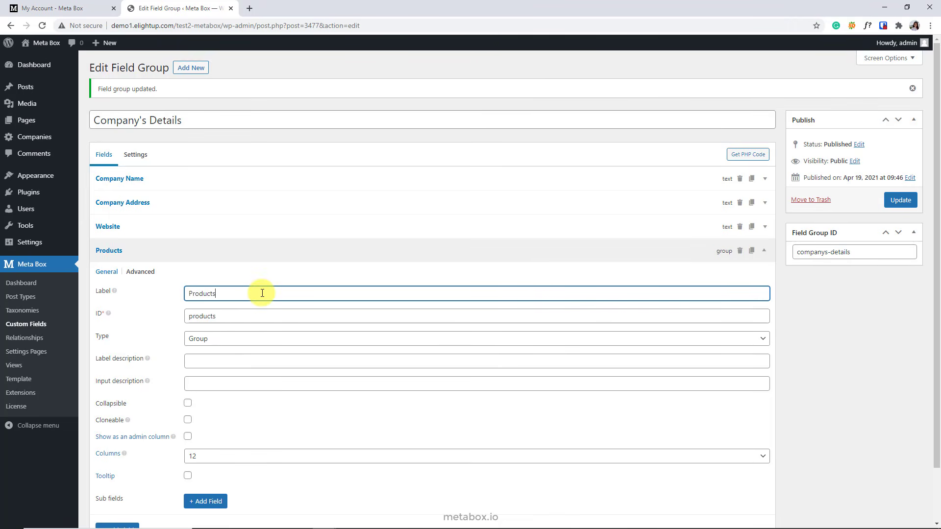
# Add a Text sub field labelled "Product Name" inside the Products group.
pyautogui.scroll(-2, 262, 293)
pyautogui.click(217, 441)
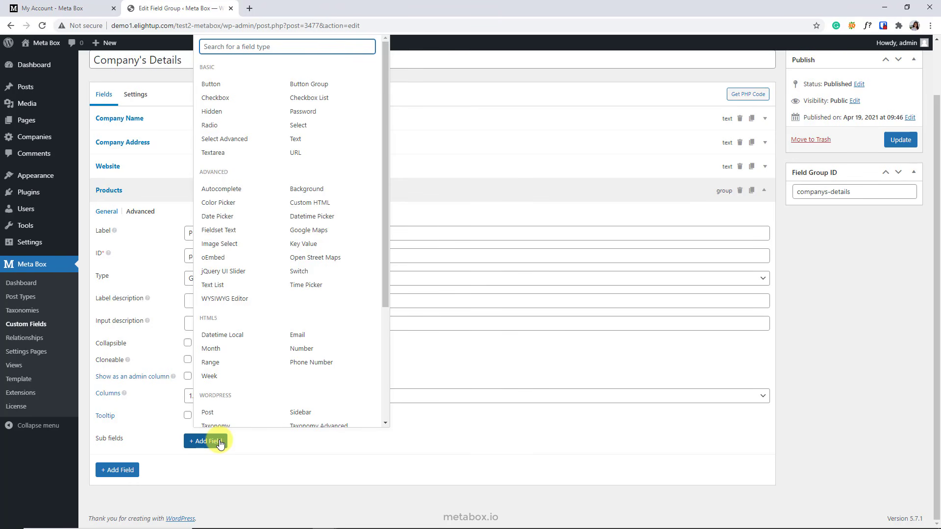
pyautogui.write('te')
pyautogui.click(250, 316)
pyautogui.scroll(-4, 294, 363)
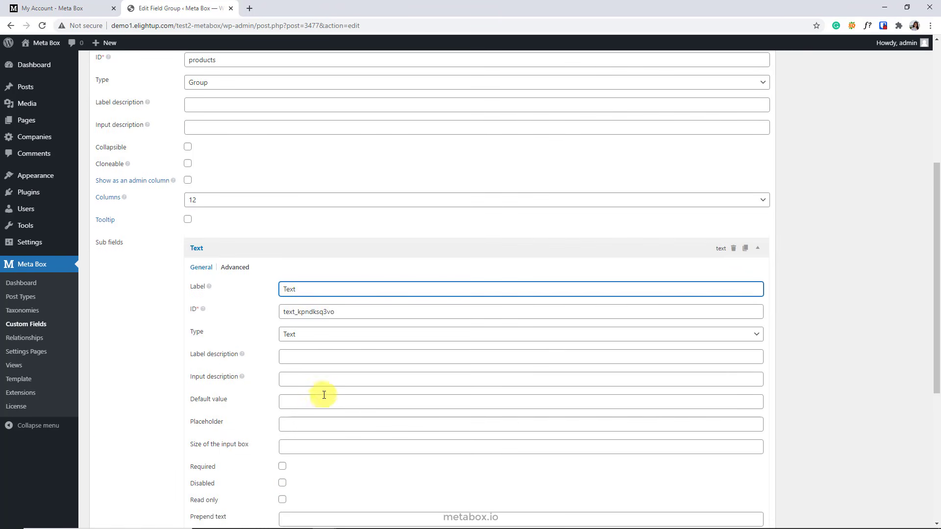
pyautogui.press('BackSpace')
pyautogui.press('BackSpace')
pyautogui.press('BackSpace')
pyautogui.press('BackSpace')
pyautogui.write('Prodc')
pyautogui.press('BackSpace')
pyautogui.write('uct Name')
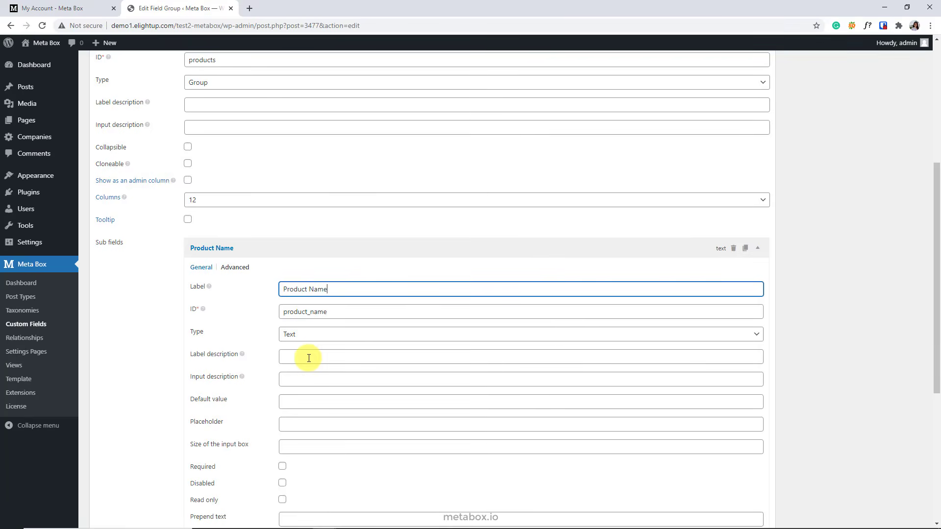
pyautogui.click(316, 250)
# Add a Datetime Picker sub field labelled "Start Date" to the Products group.
pyautogui.click(216, 431)
pyautogui.write('da')
pyautogui.click(320, 370)
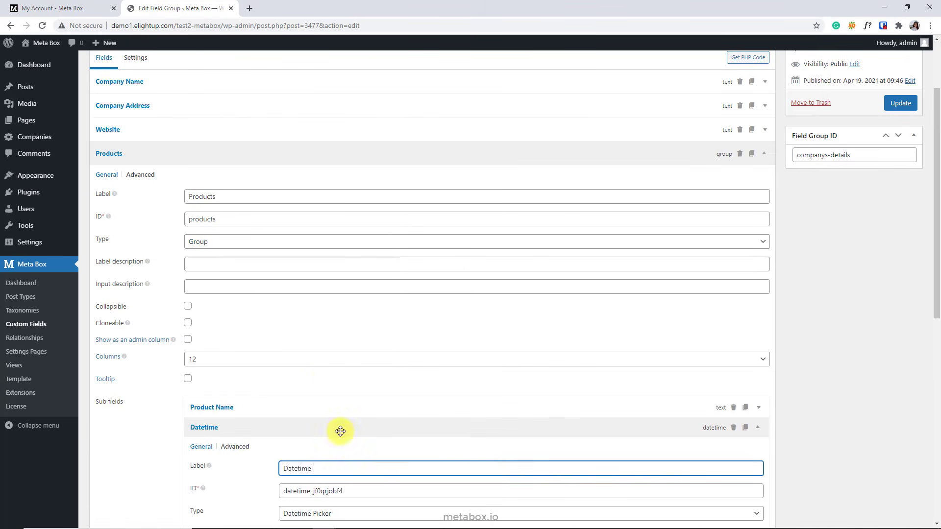
pyautogui.press('BackSpace')
pyautogui.press('BackSpace')
pyautogui.press('BackSpace')
pyautogui.press('BackSpace')
pyautogui.press('BackSpace')
pyautogui.press('BackSpace')
pyautogui.press('BackSpace')
pyautogui.press('BackSpace')
pyautogui.write('Start Date')
pyautogui.click(309, 431)
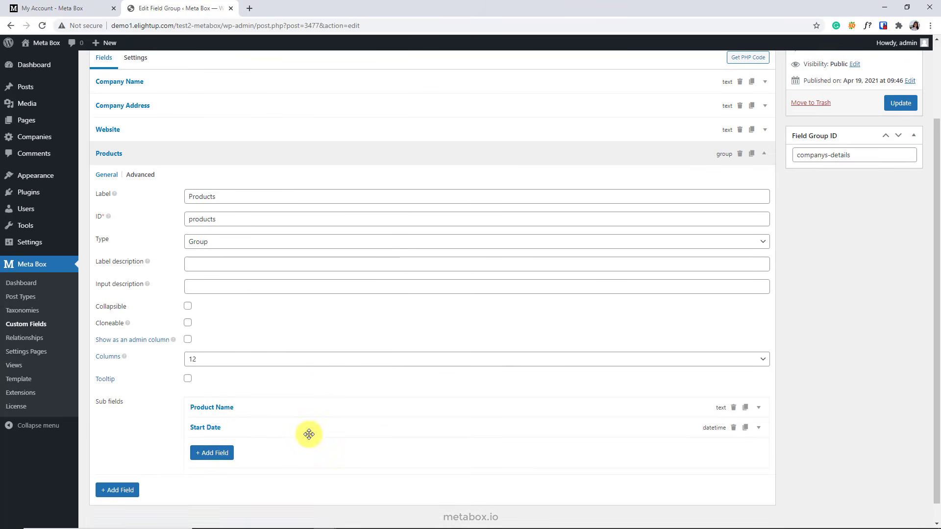
# Add a Select sub field labelled "Type" with the ID "project_type" to the Products group.
pyautogui.click(211, 453)
pyautogui.write('se')
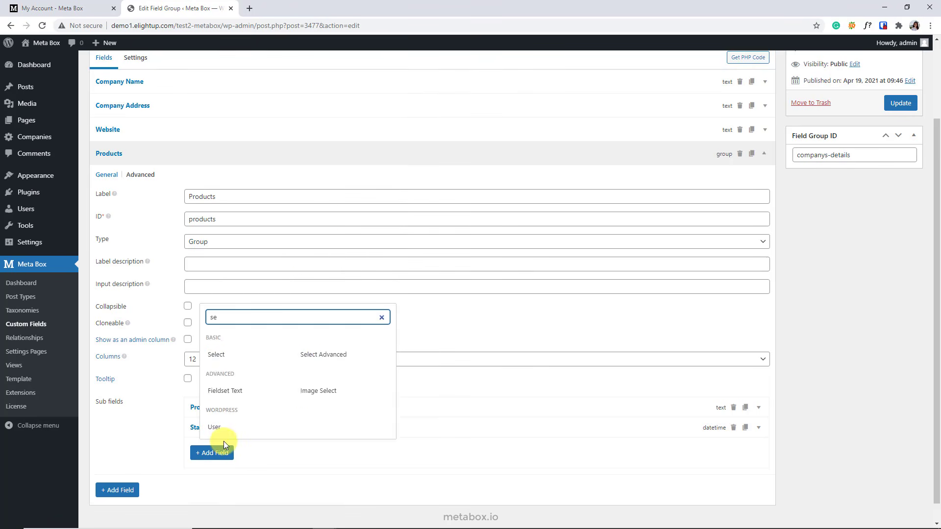
pyautogui.click(214, 352)
pyautogui.doubleClick(284, 489)
pyautogui.write('Type')
pyautogui.click(308, 516)
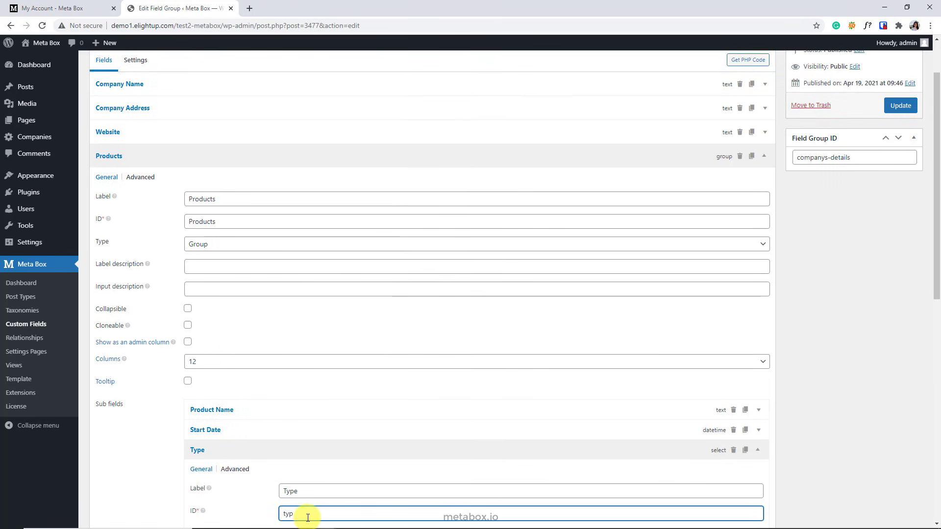
pyautogui.write('project_type')
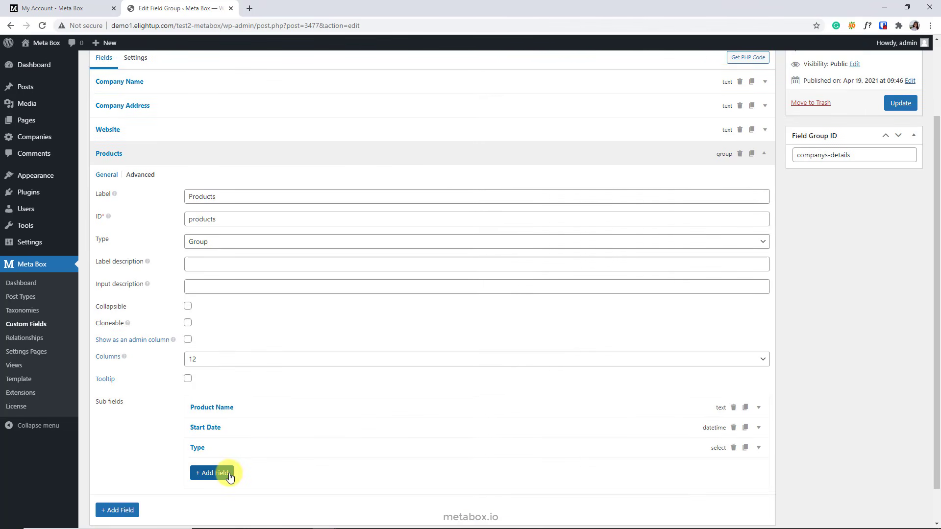
# Add an Image Advanced sub field labelled "Gallery" to the Products group and collapse its settings.
pyautogui.click(230, 477)
pyautogui.write('im')
pyautogui.click(316, 430)
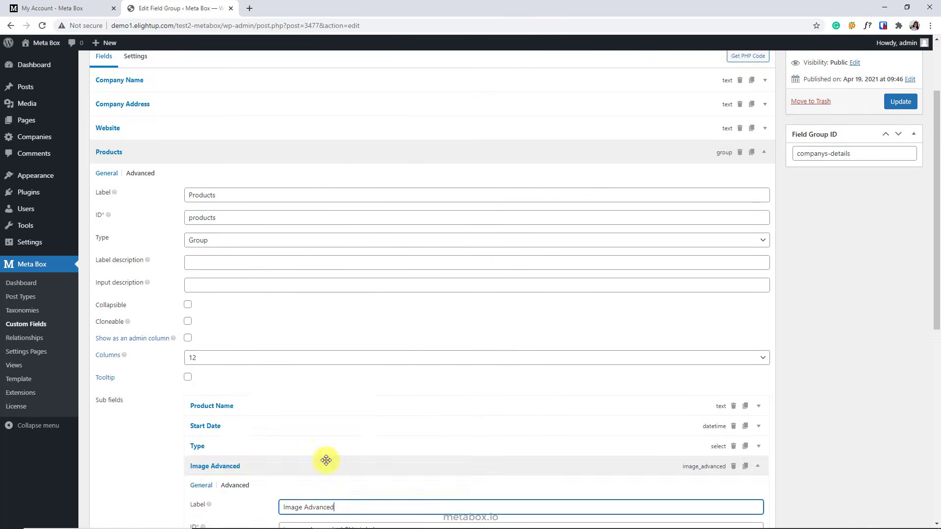
pyautogui.scroll(-3, 333, 489)
pyautogui.press('BackSpace')
pyautogui.press('BackSpace')
pyautogui.press('BackSpace')
pyautogui.press('BackSpace')
pyautogui.press('BackSpace')
pyautogui.press('BackSpace')
pyautogui.press('BackSpace')
pyautogui.press('BackSpace')
pyautogui.press('BackSpace')
pyautogui.press('BackSpace')
pyautogui.press('BackSpace')
pyautogui.press('BackSpace')
pyautogui.press('BackSpace')
pyautogui.press('BackSpace')
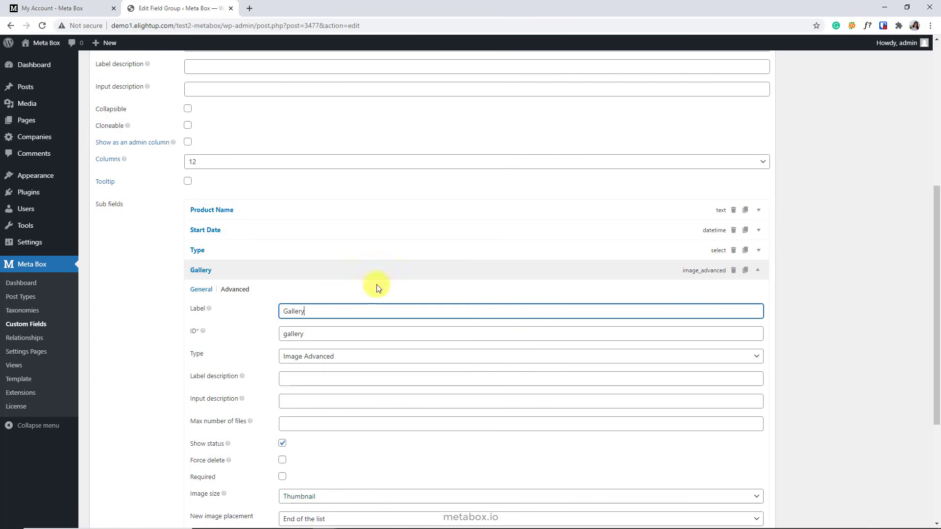
pyautogui.click(382, 272)
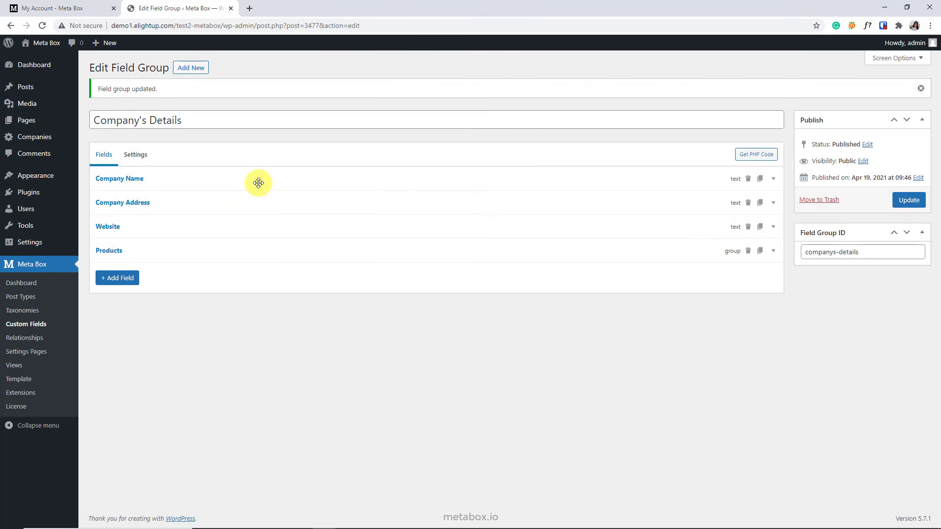
# Duplicate the Company Name field and inspect the copy's label and ID.
pyautogui.click(257, 179)
pyautogui.click(258, 179)
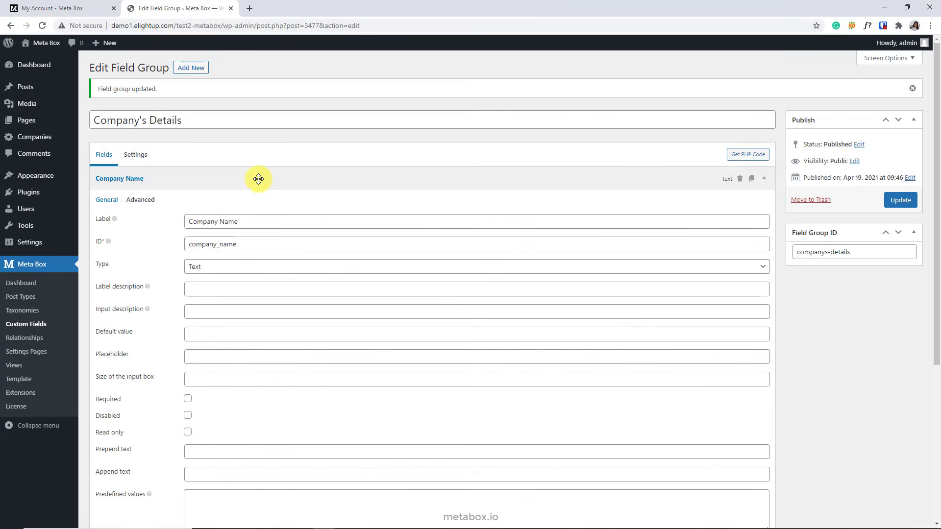
pyautogui.click(752, 179)
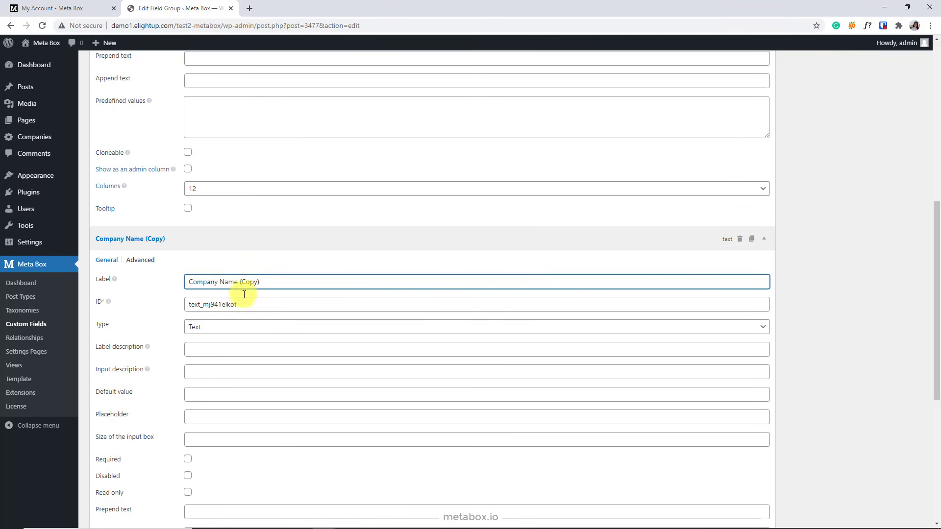
pyautogui.moveTo(266, 282); pyautogui.dragTo(181, 281)
pyautogui.moveTo(243, 304); pyautogui.dragTo(178, 304)
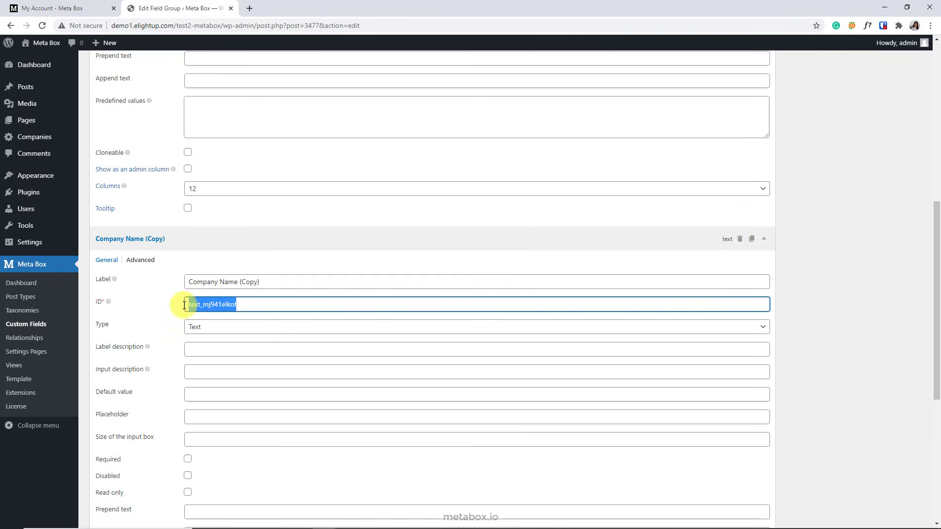
# Delete the copied Company Name field and collapse the original field's settings.
pyautogui.click(741, 242)
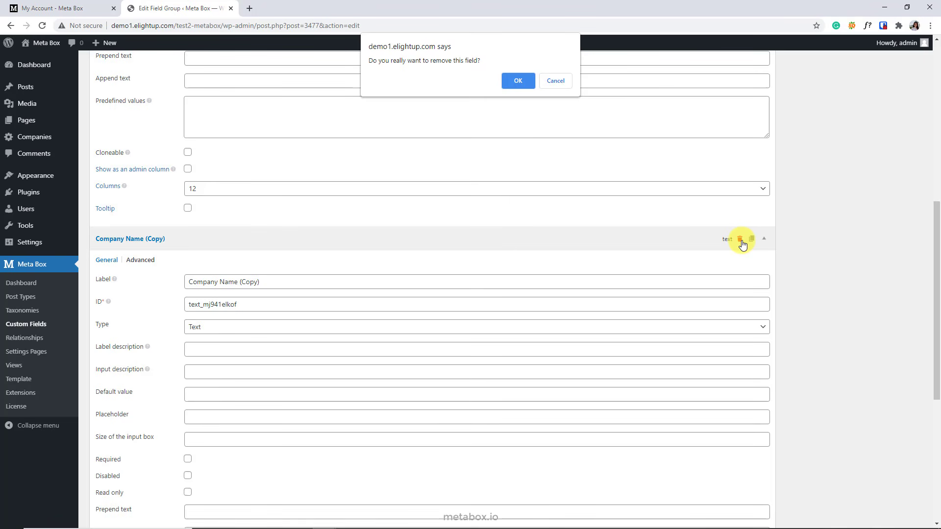
pyautogui.click(519, 82)
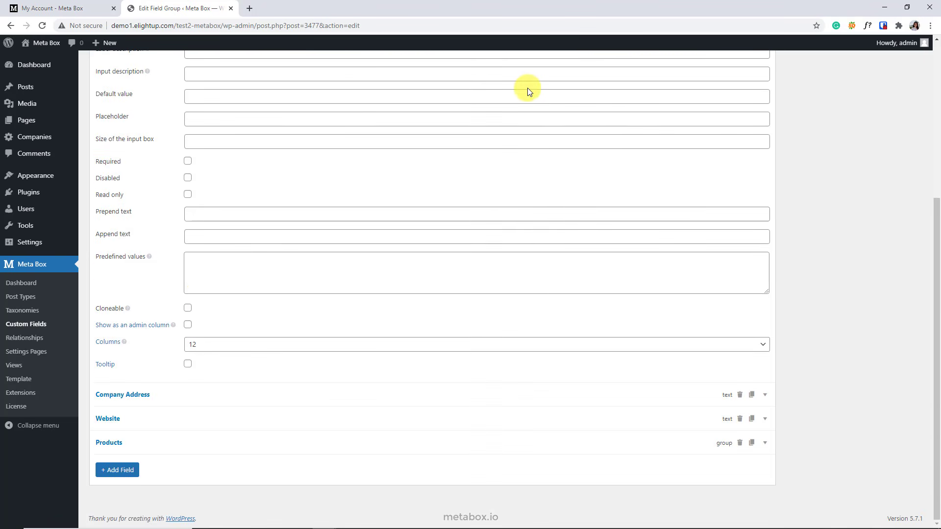
pyautogui.scroll(4, 439, 232)
pyautogui.click(223, 138)
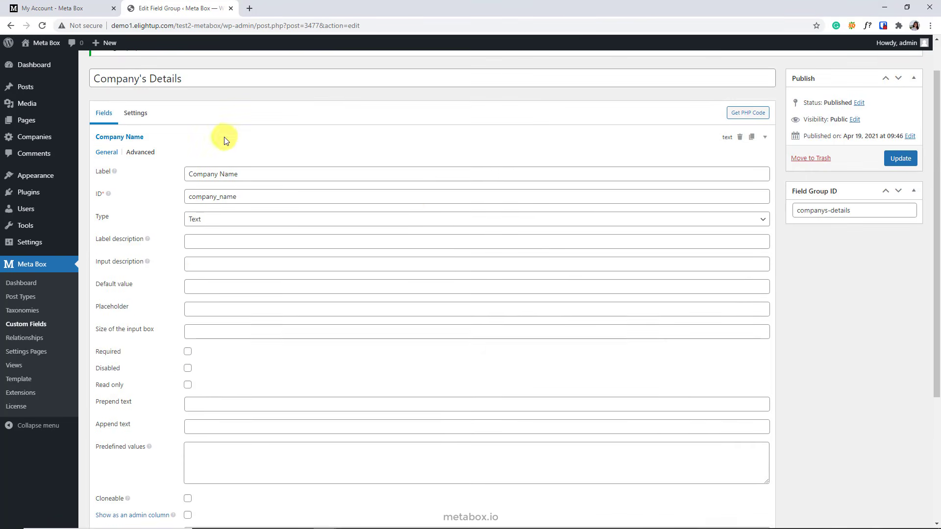
# Try moving the Company Name field down to the Website field's position and expand the Products group.
pyautogui.moveTo(283, 180); pyautogui.dragTo(285, 226)
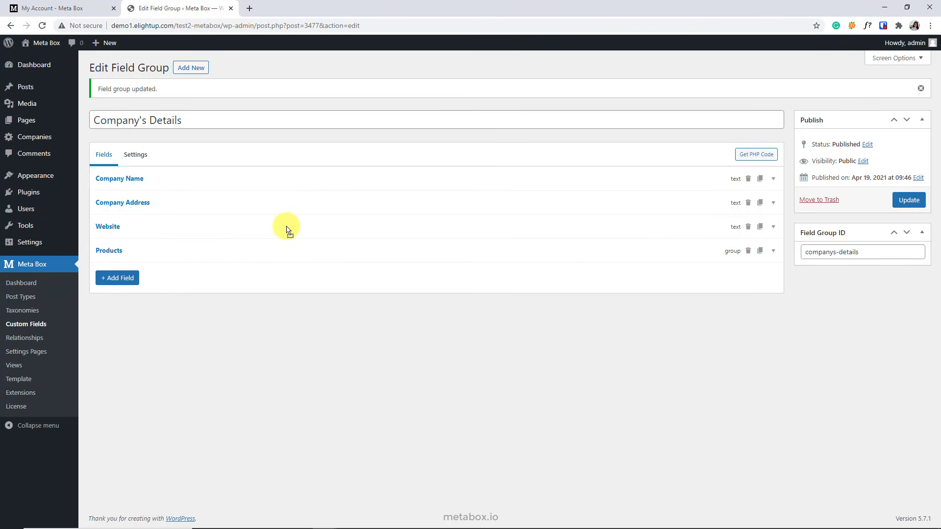
pyautogui.click(283, 251)
pyautogui.scroll(-3, 392, 354)
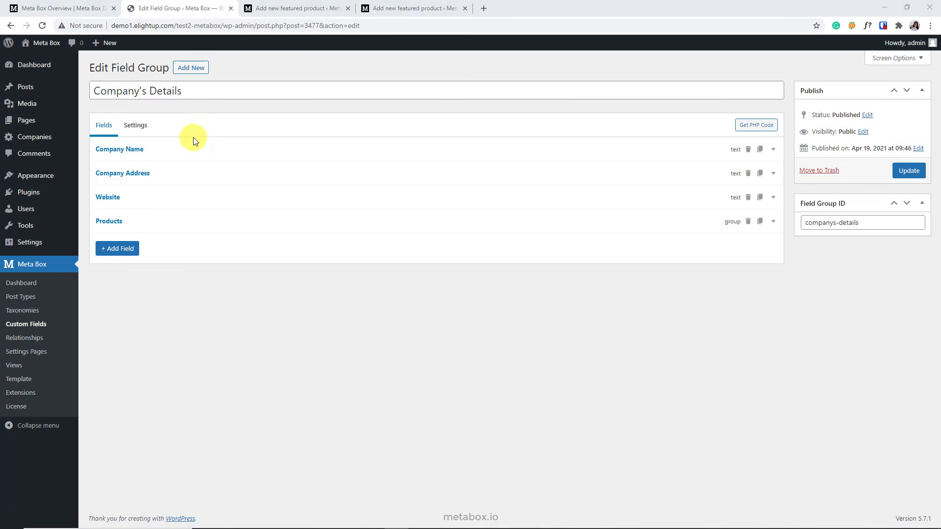
# Expand the Company Name field and review its general options and the help hints for the ID and label description.
pyautogui.click(194, 149)
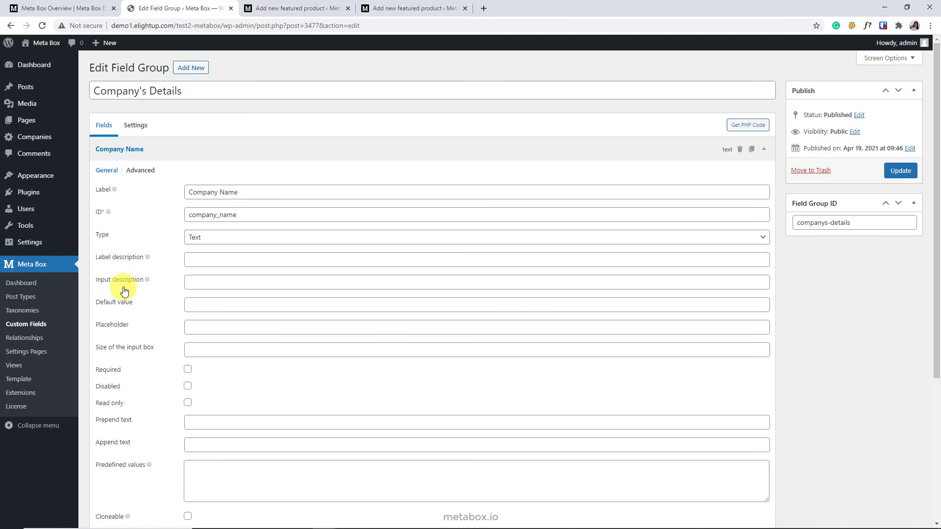
pyautogui.scroll(-3, 150, 291)
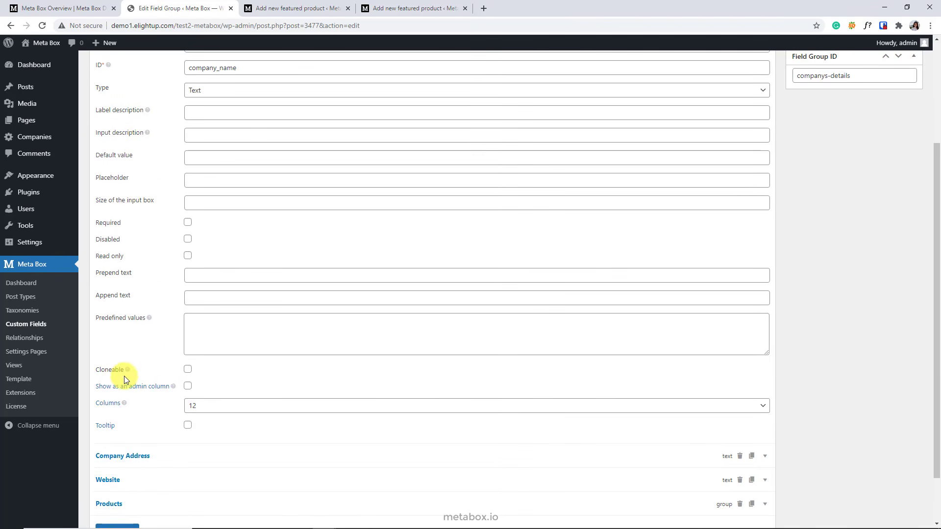
pyautogui.scroll(3, 153, 369)
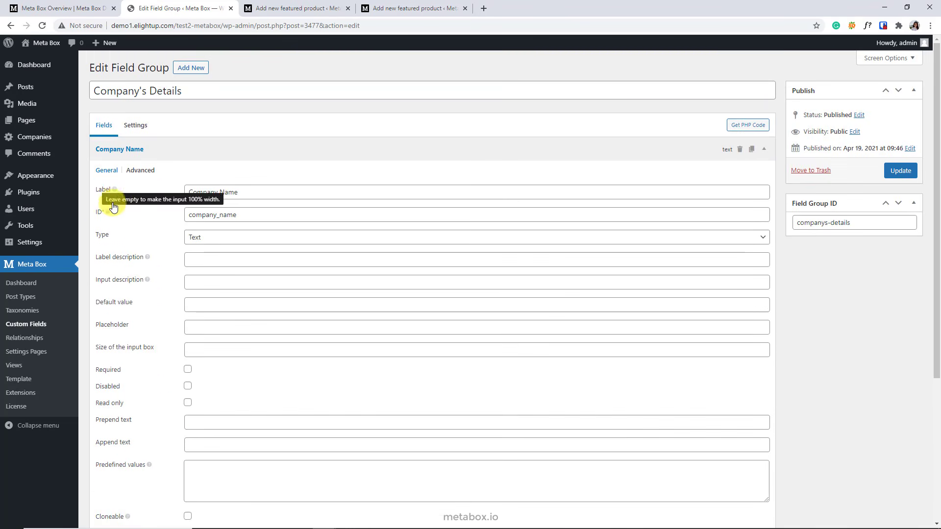
pyautogui.moveTo(108, 215)
pyautogui.moveTo(147, 262)
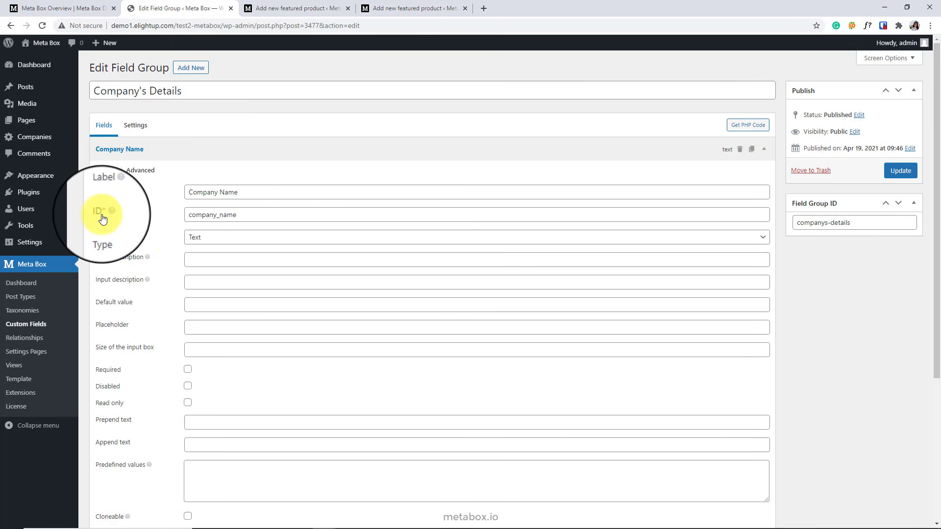
# Try updating the field group with the Company Name field's ID left empty, and restore the ID "company_name".
pyautogui.moveTo(240, 215); pyautogui.dragTo(187, 217)
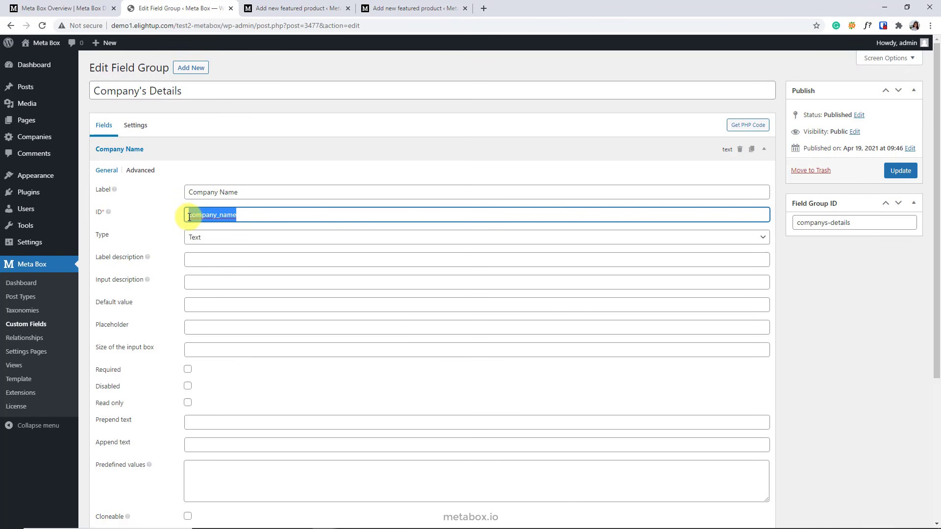
pyautogui.press('BackSpace')
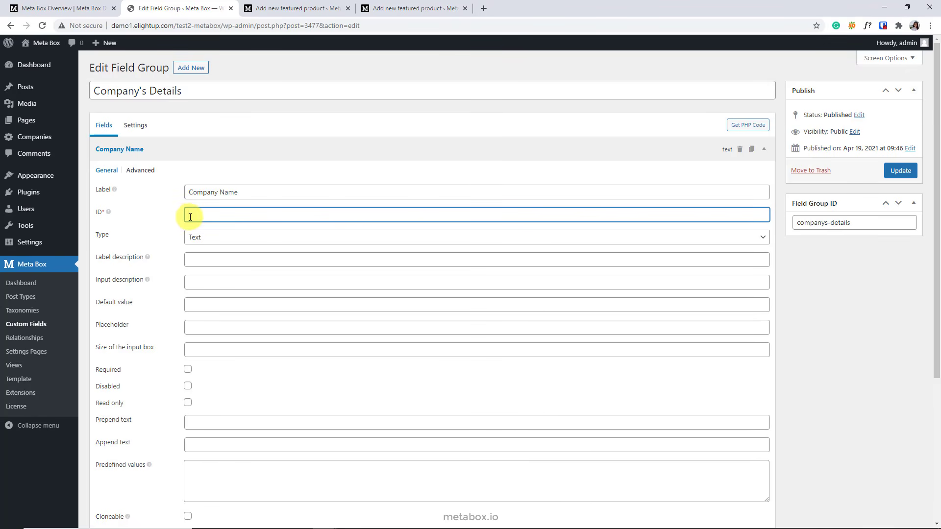
pyautogui.click(912, 174)
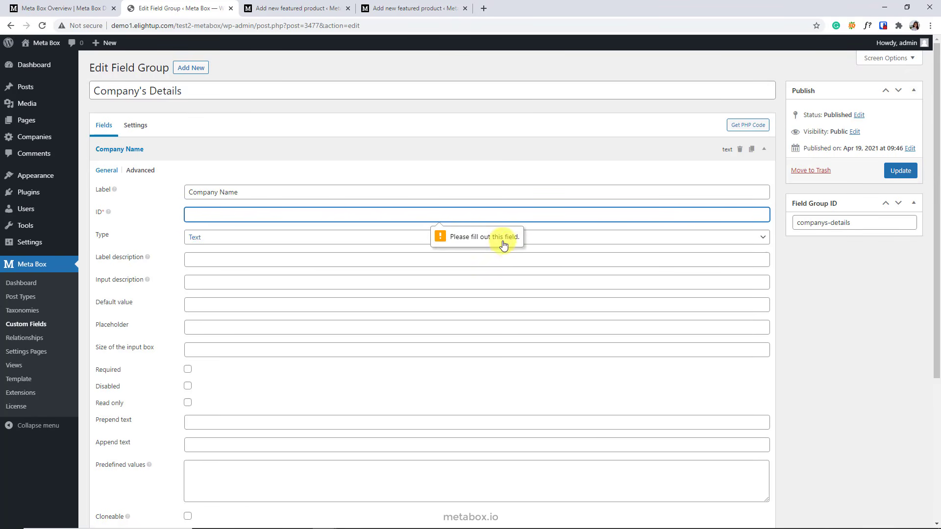
pyautogui.hotkey('ctrl', 'z')
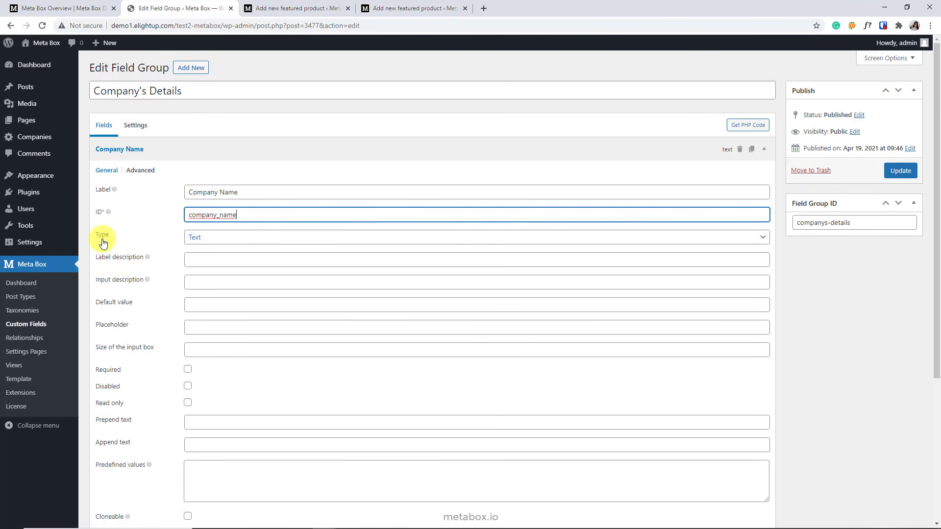
# Browse the available field types, switch the Company Name field to URL and set it back to Text.
pyautogui.click(226, 240)
pyautogui.scroll(-10, 372, 264)
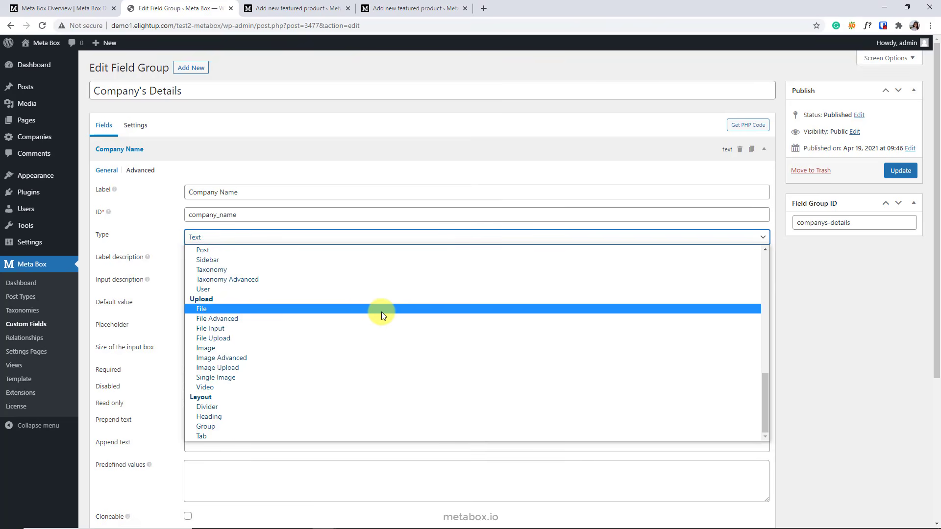
pyautogui.scroll(10, 381, 311)
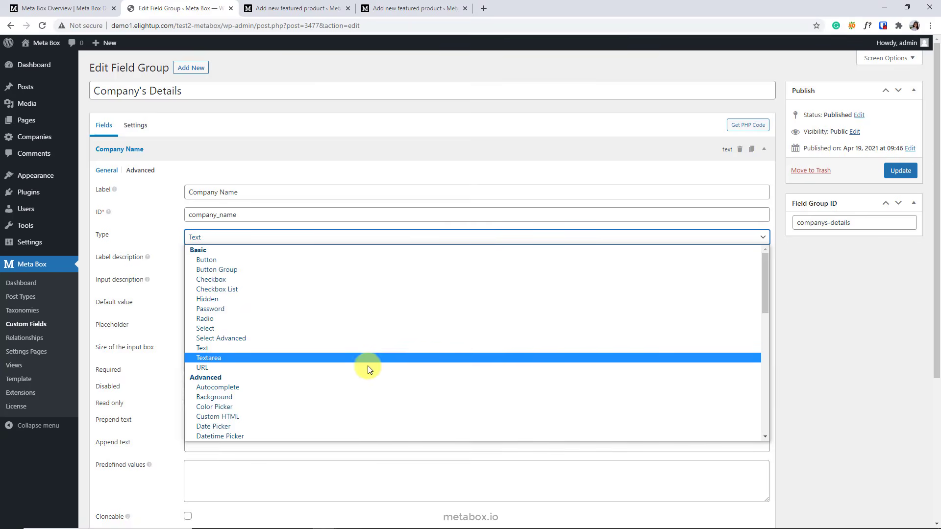
pyautogui.click(367, 368)
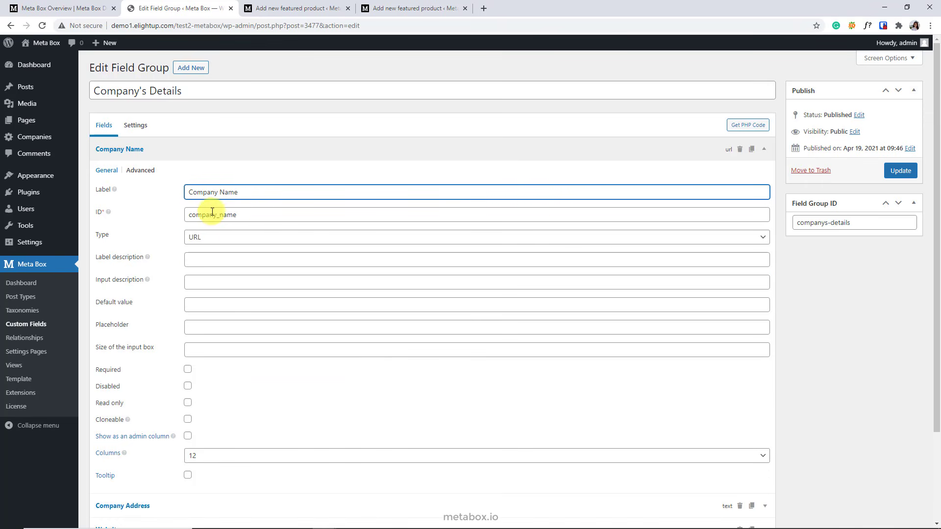
pyautogui.click(256, 239)
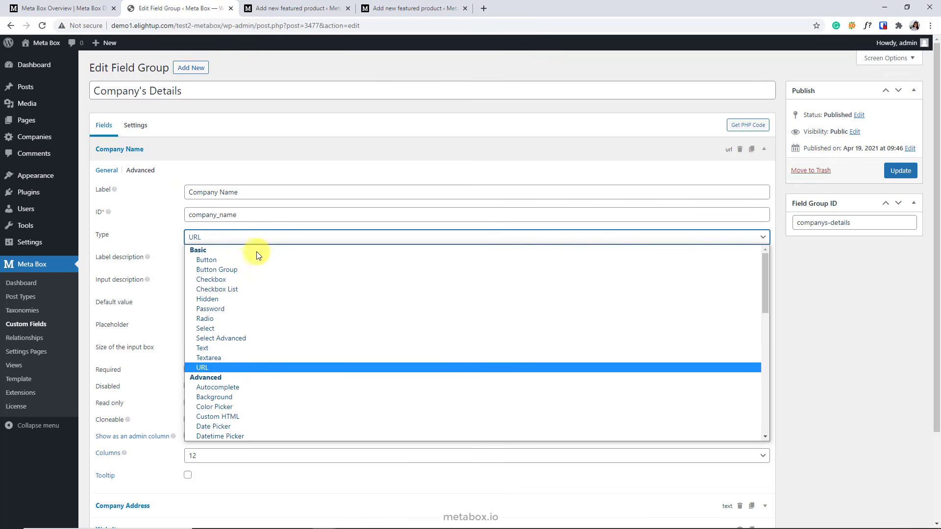
pyautogui.click(242, 348)
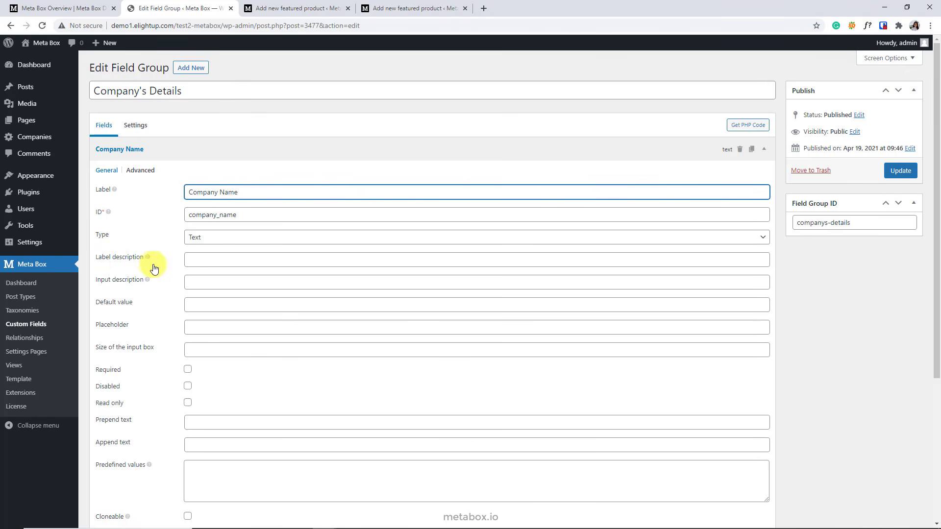
# Compare the label and input description settings with their display on the new featured product page, and return to the field group editor.
pyautogui.click(274, 8)
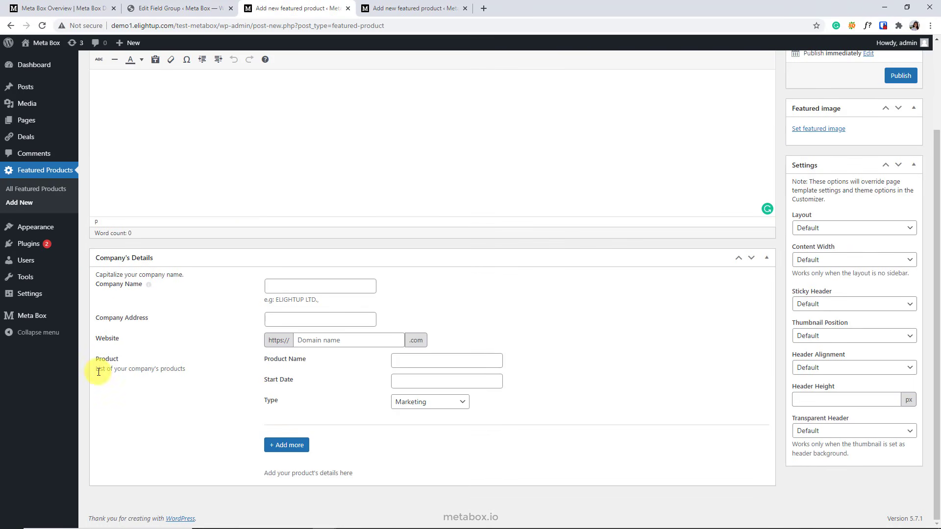
pyautogui.click(174, 6)
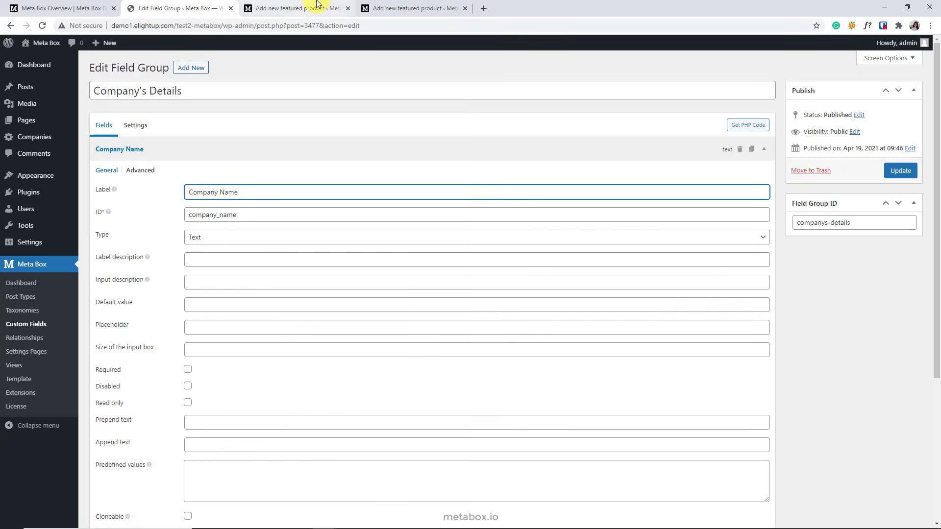
pyautogui.click(274, 8)
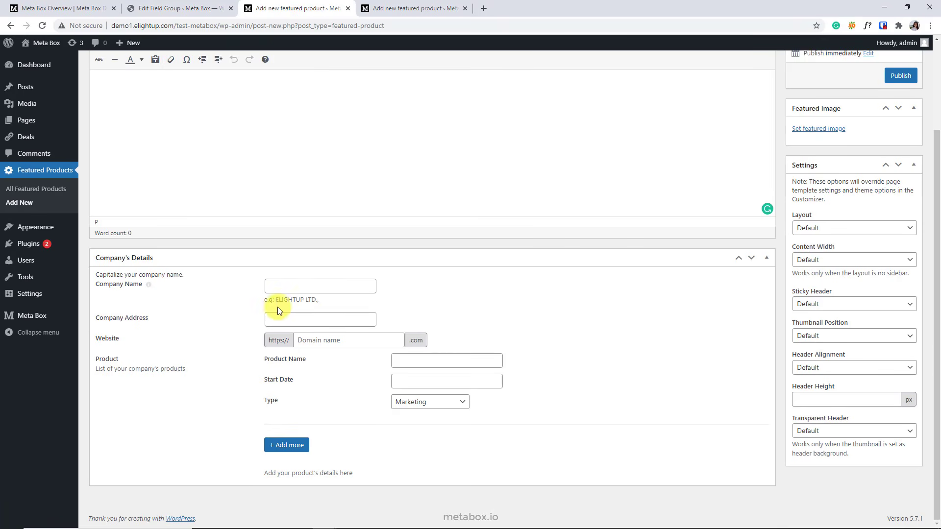
pyautogui.click(166, 8)
# Turn the Company Name field's Cloneable option on and off again.
pyautogui.scroll(-3, 155, 196)
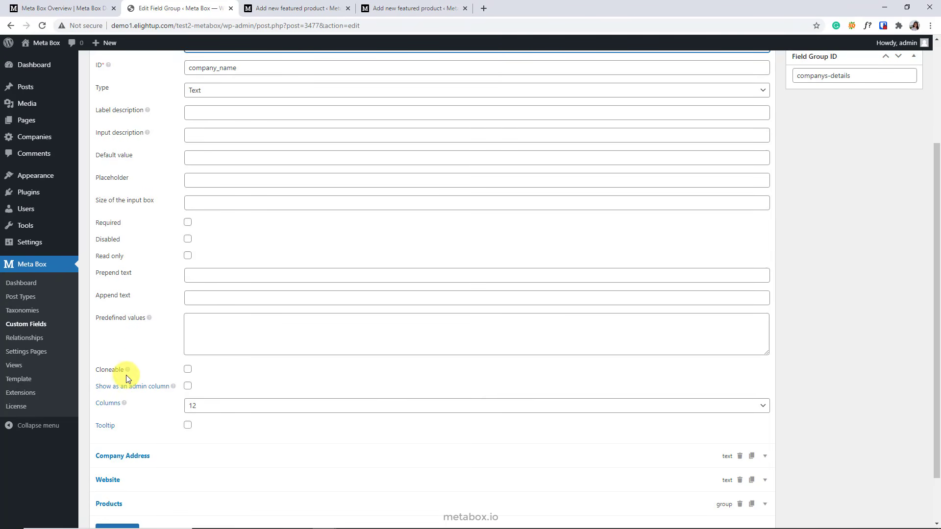
pyautogui.click(188, 368)
pyautogui.click(187, 369)
# Expand the Products group's settings and make the group cloneable.
pyautogui.scroll(-2, 187, 369)
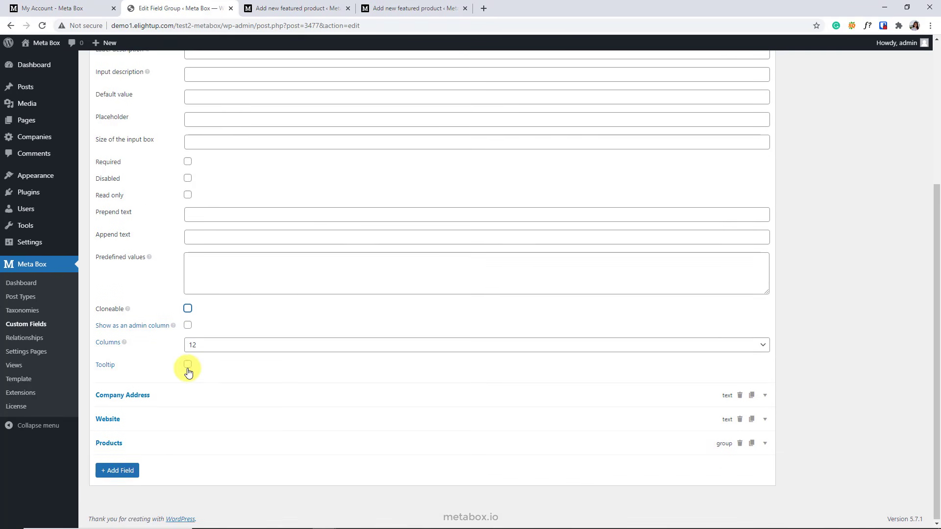
pyautogui.click(136, 443)
pyautogui.scroll(-4, 146, 443)
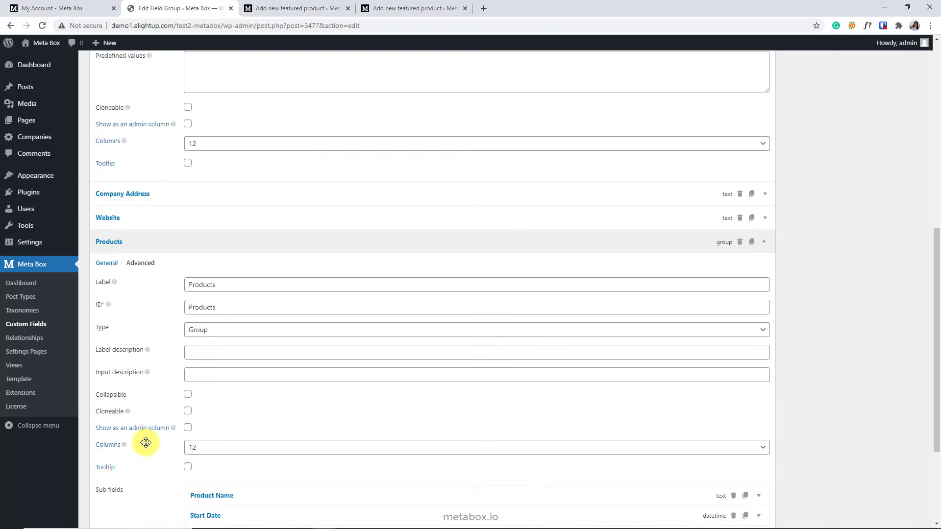
pyautogui.scroll(-1, 146, 442)
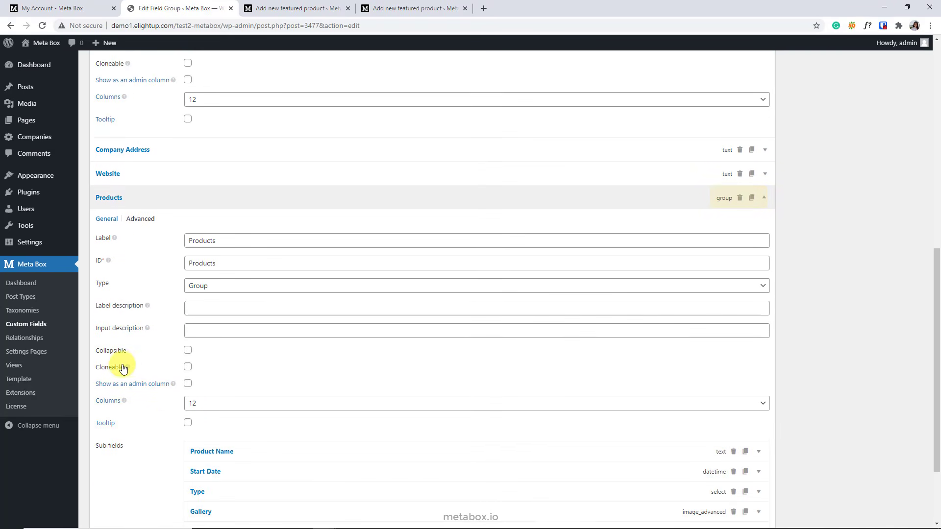
pyautogui.click(187, 368)
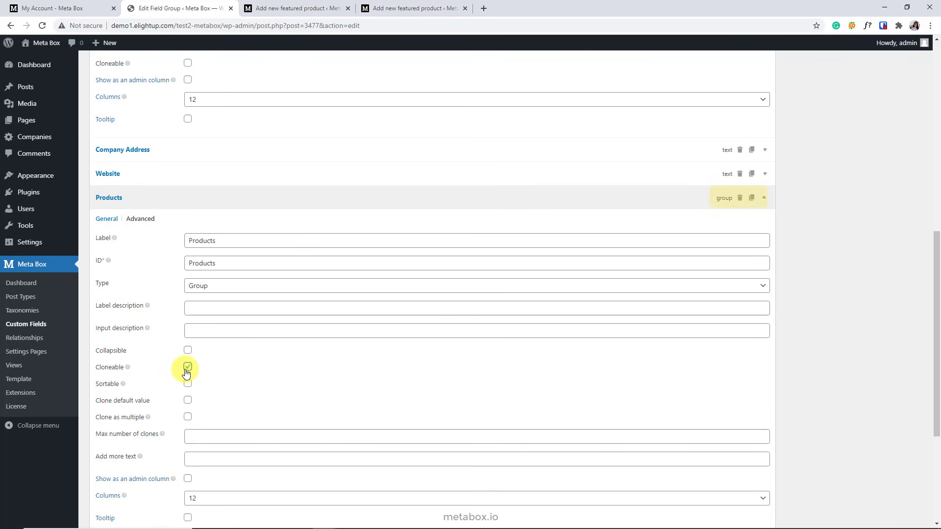
# Test cloning the Product group on the new featured product page, remove the added entries, and return to the field group editor.
pyautogui.click(275, 9)
pyautogui.scroll(-2, 319, 428)
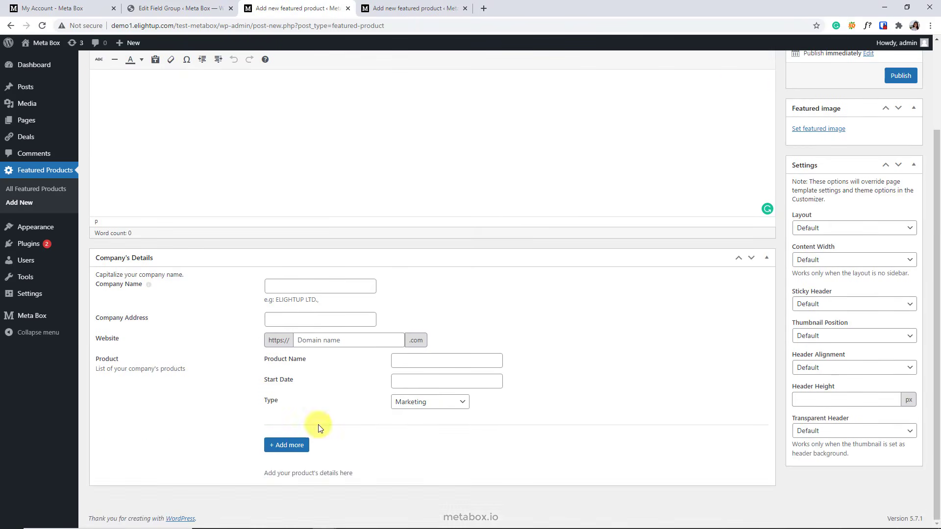
pyautogui.click(298, 445)
pyautogui.scroll(-2, 298, 445)
pyautogui.click(298, 445)
pyautogui.click(763, 439)
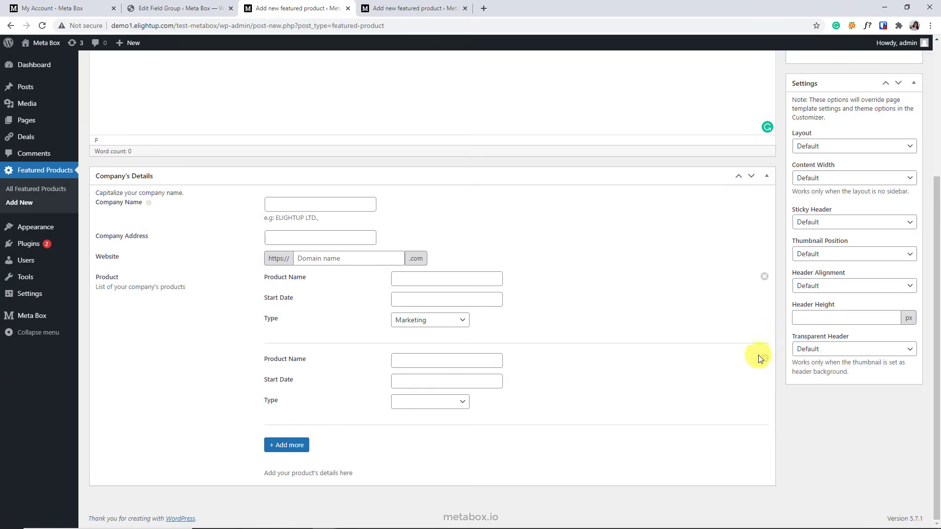
pyautogui.click(763, 358)
pyautogui.click(158, 8)
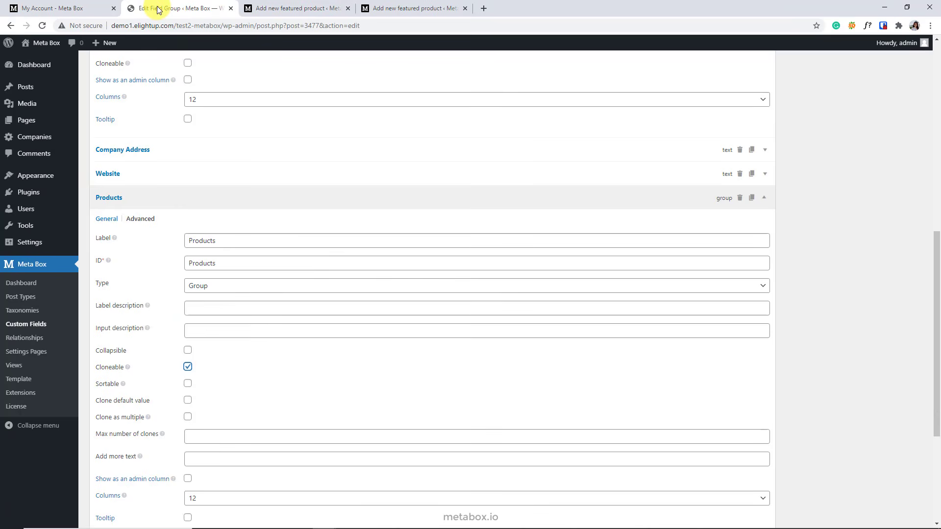
# Turn the Products group's Cloneable option off and on again.
pyautogui.click(189, 368)
pyautogui.click(189, 367)
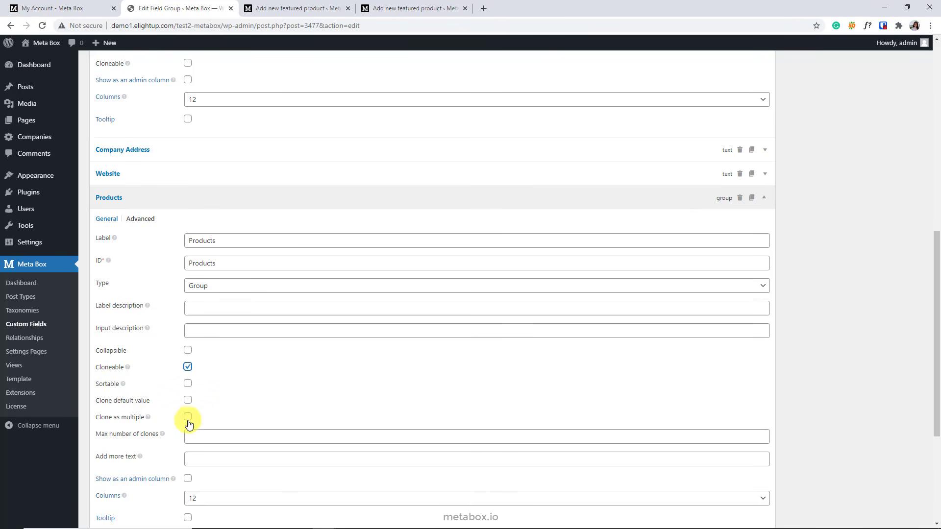
pyautogui.scroll(-1, 144, 480)
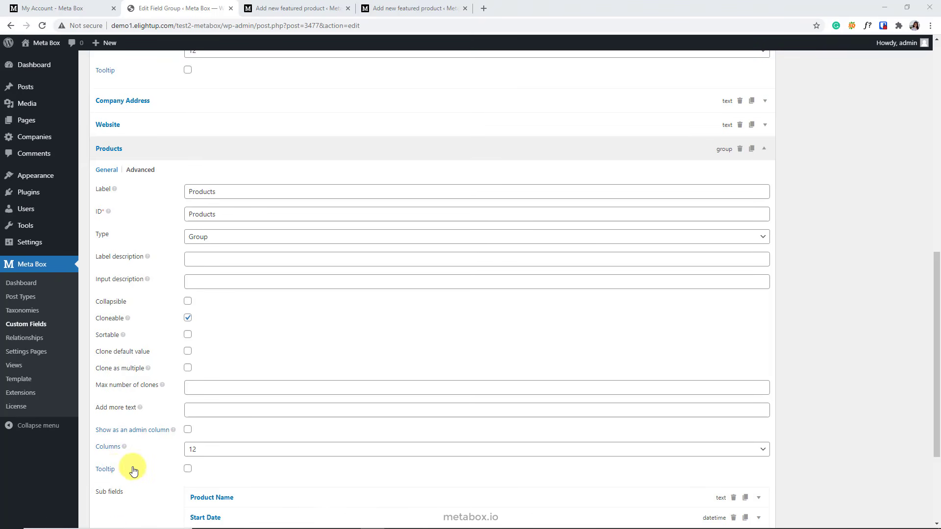
# Look through the MB Admin Columns extension page linked from the admin column setting, and return to the field group editor.
pyautogui.click(139, 434)
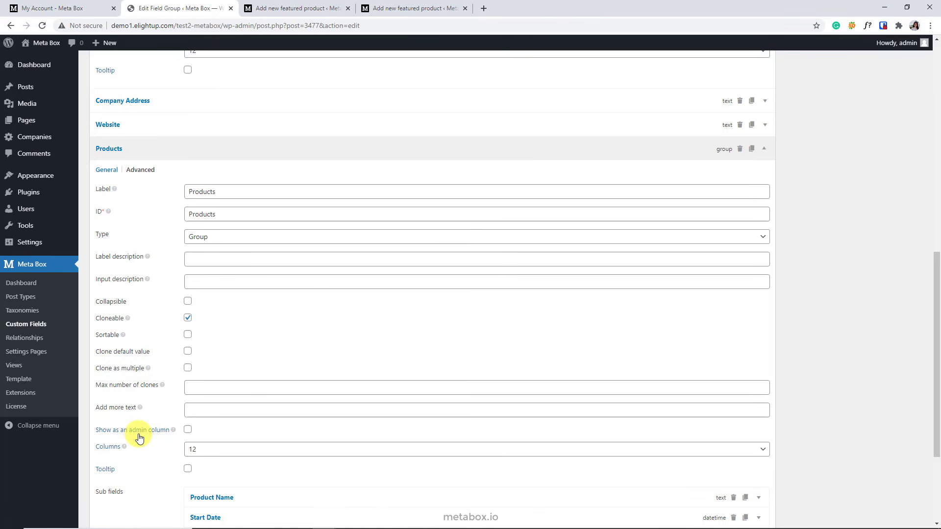
pyautogui.click(139, 436)
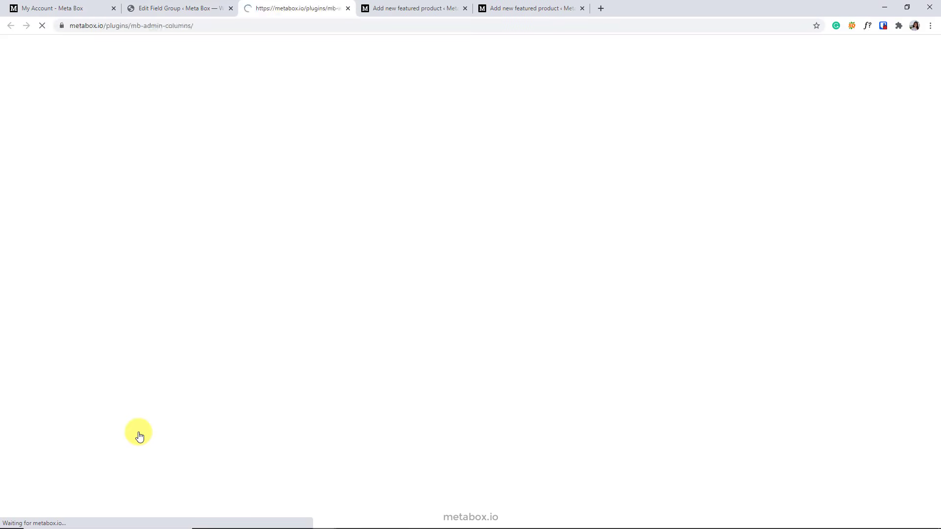
pyautogui.scroll(-6, 139, 431)
pyautogui.scroll(7, 138, 431)
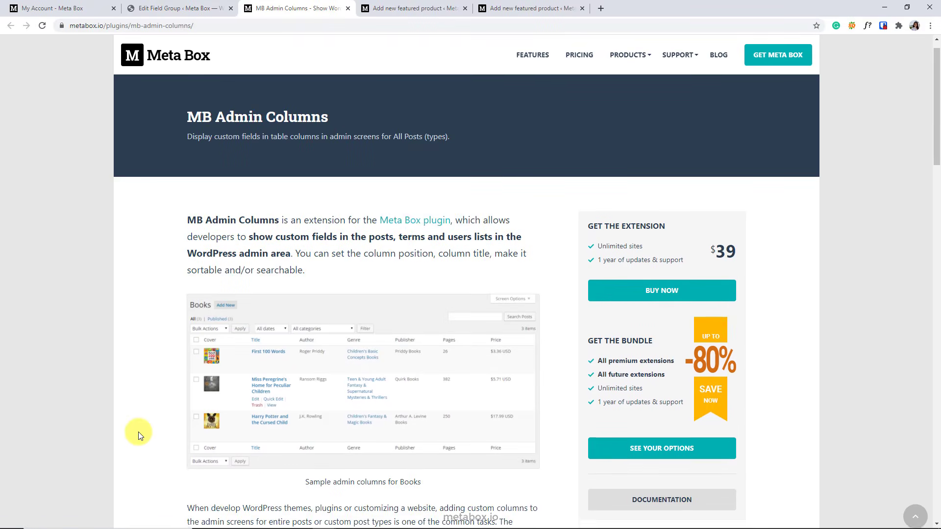
pyautogui.click(190, 4)
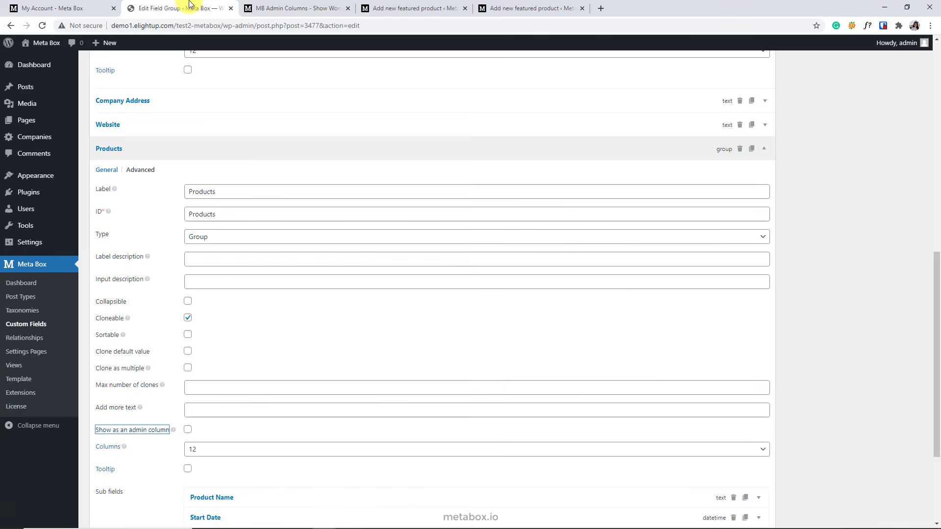
# Enable showing the Products group as an admin column and review its column position, title and content options.
pyautogui.click(188, 431)
pyautogui.scroll(-2, 233, 434)
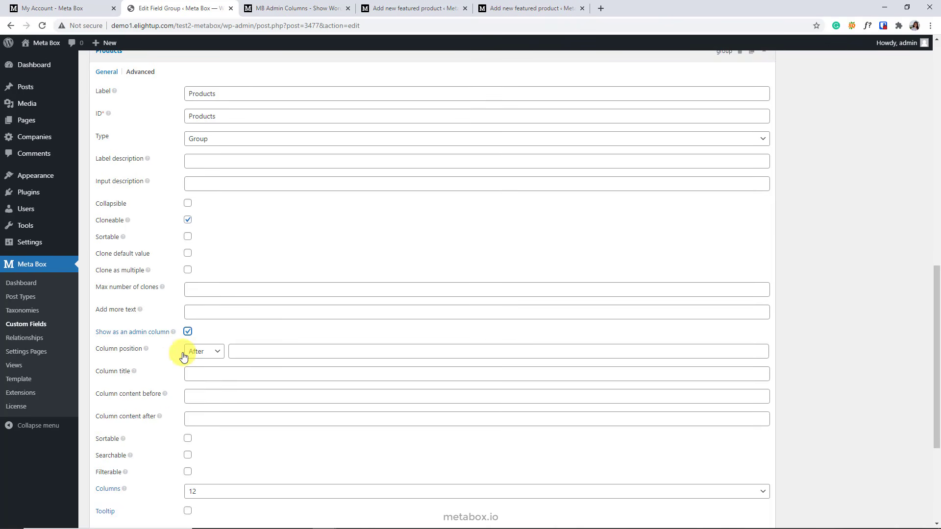
pyautogui.scroll(-2, 181, 430)
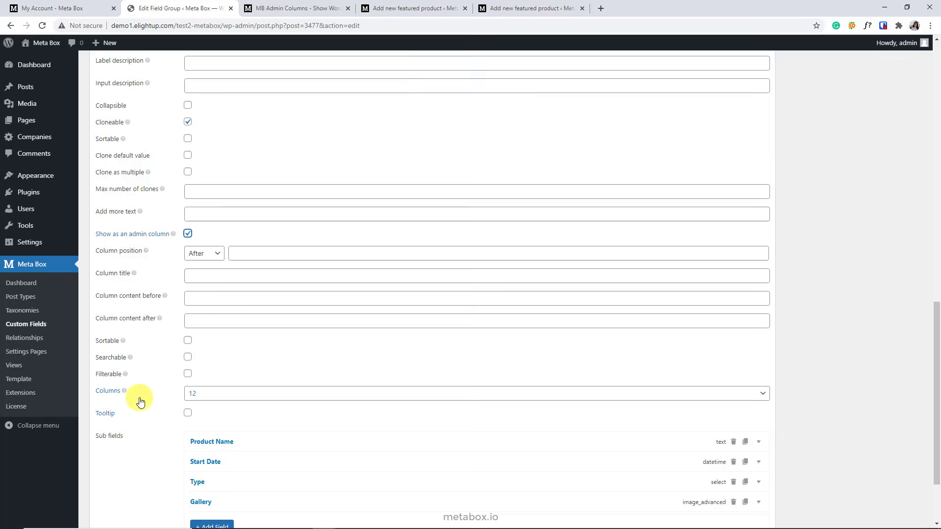
# Examine the Products group's Columns setting against the multi-column Company's Details layout on the other featured product page.
pyautogui.click(227, 393)
pyautogui.click(240, 395)
pyautogui.click(532, 8)
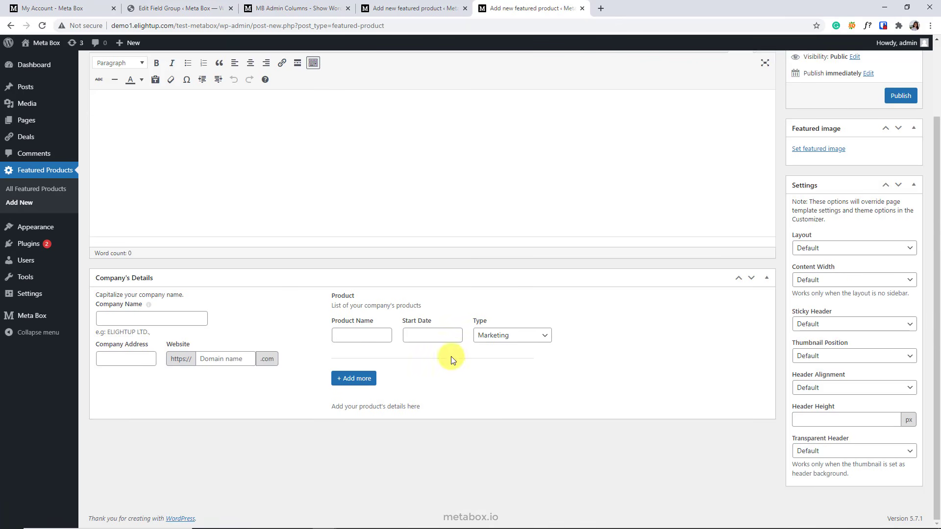
pyautogui.click(205, 7)
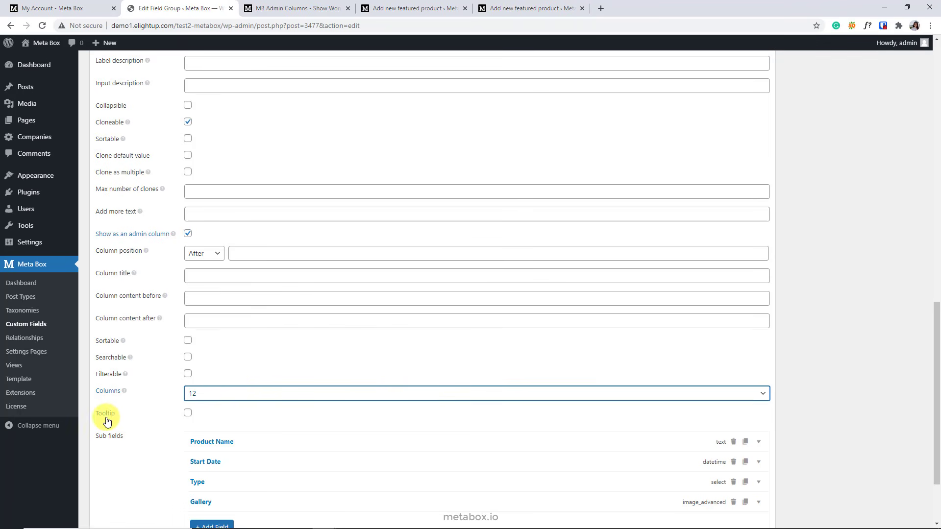
# Enable the tooltip for the Products group and check the Company Name tooltip on the new featured product page.
pyautogui.click(187, 413)
pyautogui.click(417, 8)
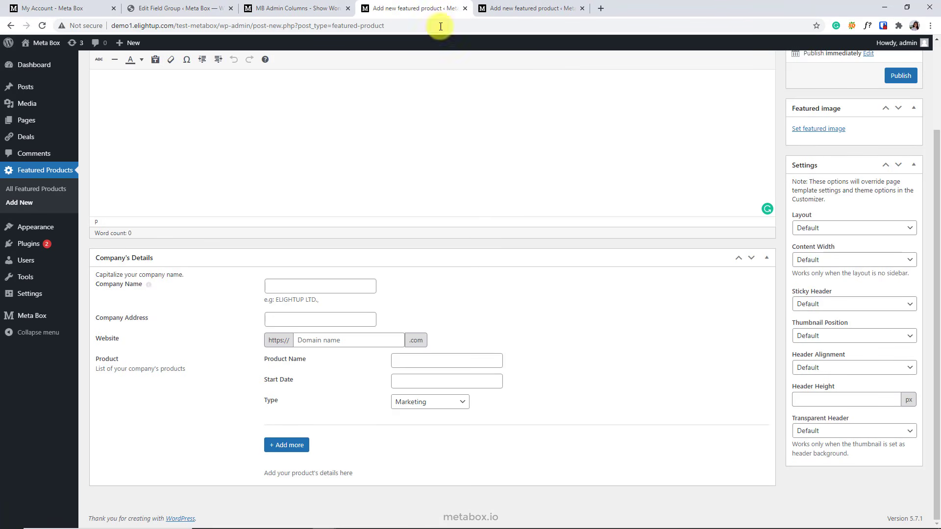
pyautogui.moveTo(150, 288)
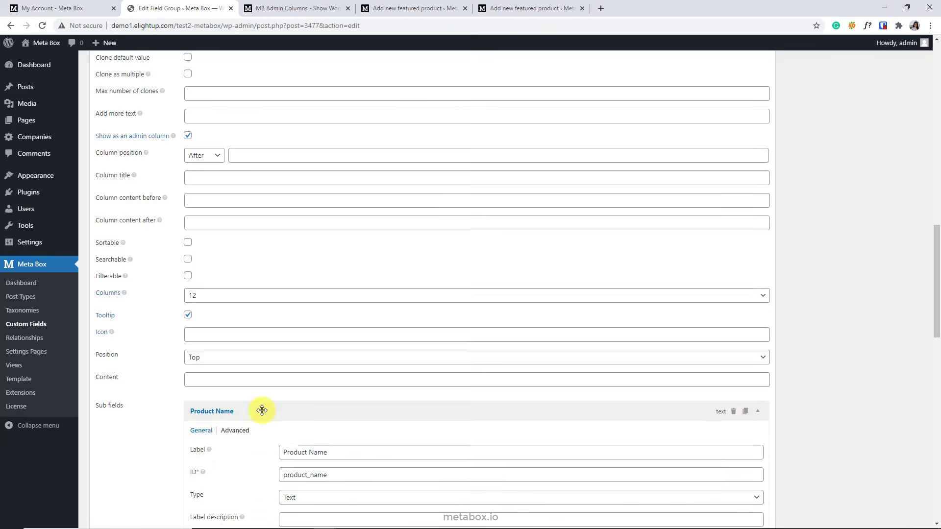
# Review the Product Name subfield's settings and compare them with the fields on the new featured product page.
pyautogui.scroll(-4, 235, 368)
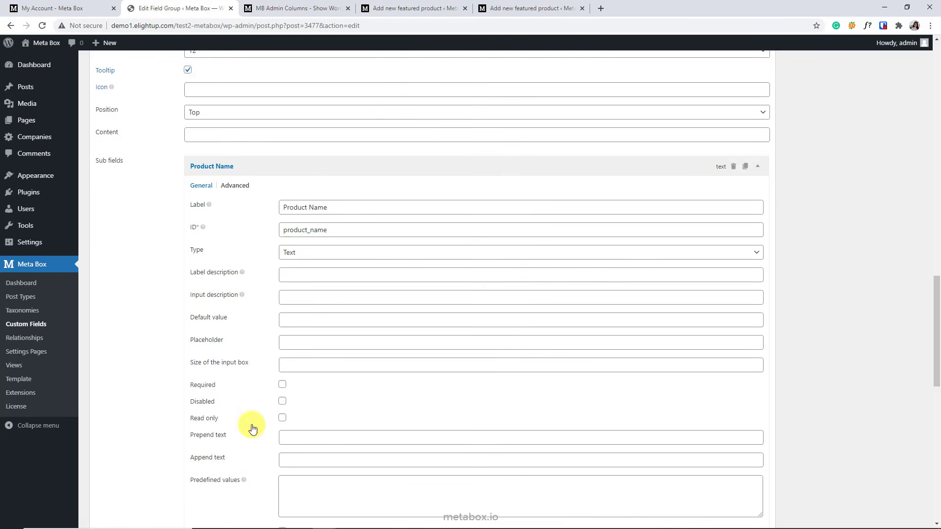
pyautogui.click(395, 8)
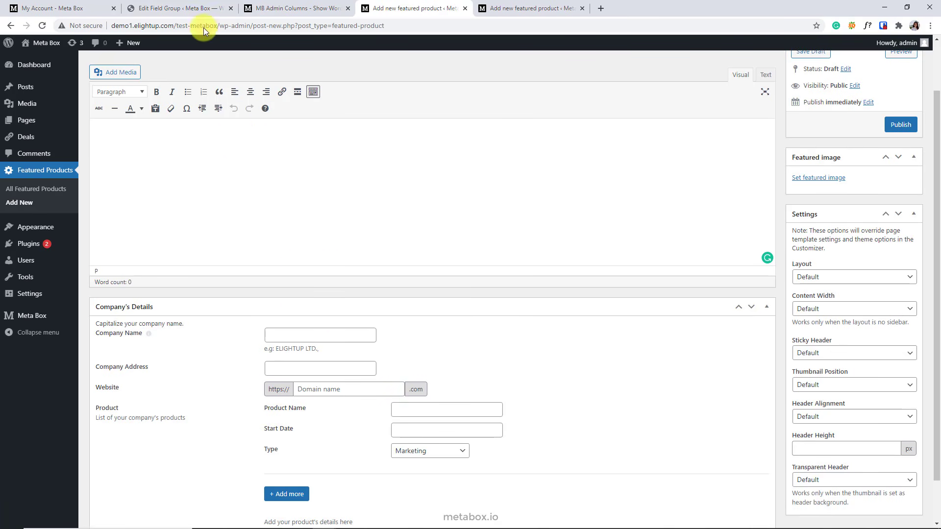
pyautogui.click(193, 8)
pyautogui.scroll(-15, 267, 372)
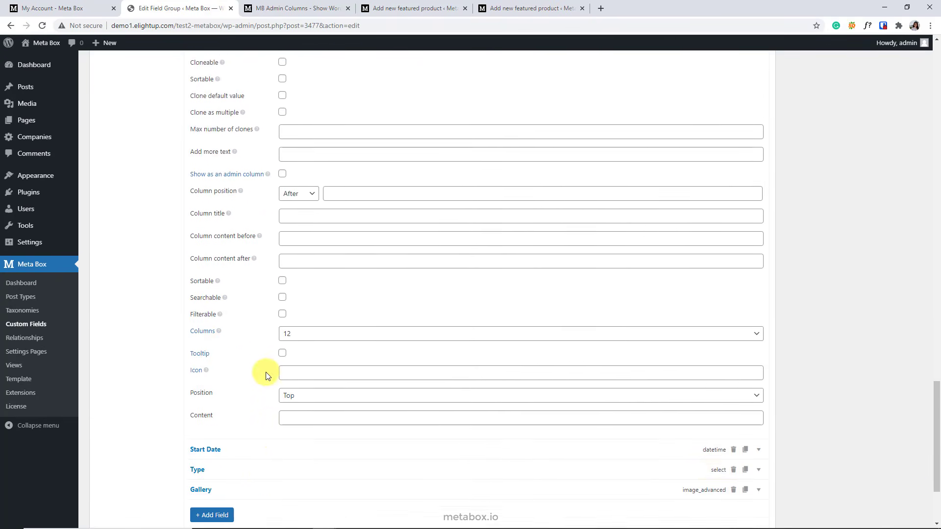
# Enter the Type subfield's choices as ads: Advertising, mar: Marketing, des: Design and dev: Development, one per line.
pyautogui.click(262, 357)
pyautogui.scroll(-4, 263, 357)
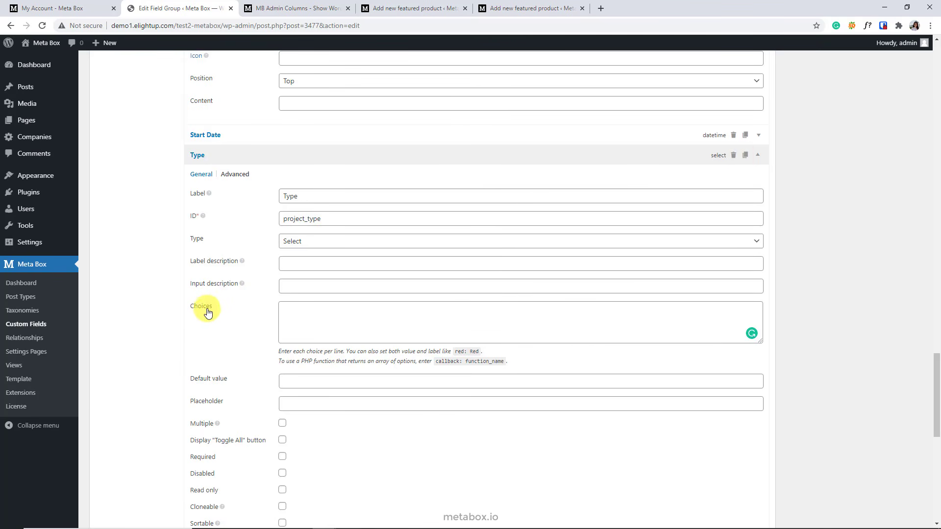
pyautogui.click(296, 308)
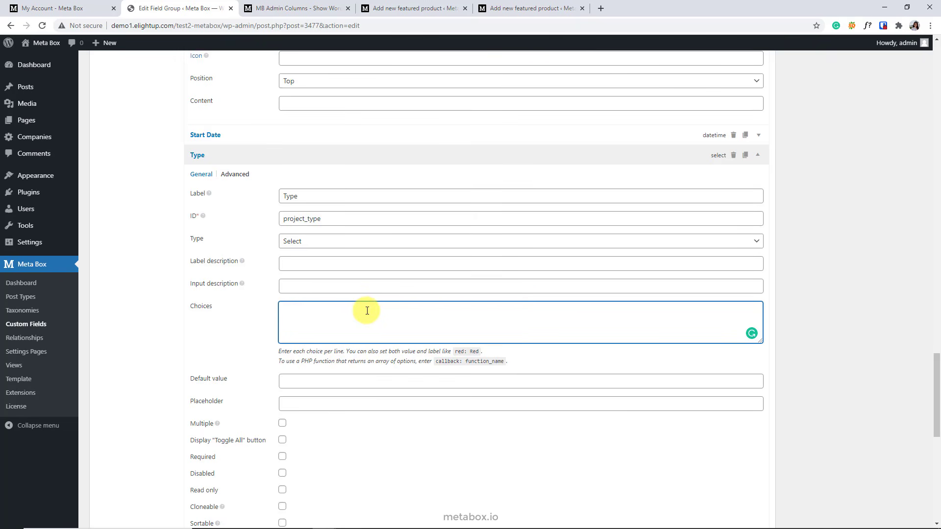
pyautogui.write('ads: Advertising mar: Marketing des: Design dev: Development')
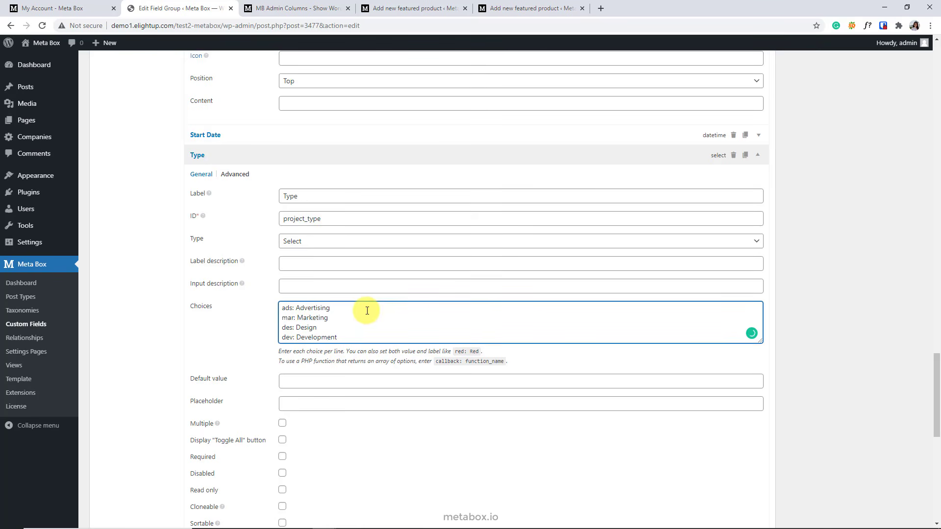
# Examine the value and label parts of the Advertising choice and the callback syntax for PHP functions.
pyautogui.moveTo(282, 311); pyautogui.dragTo(293, 312)
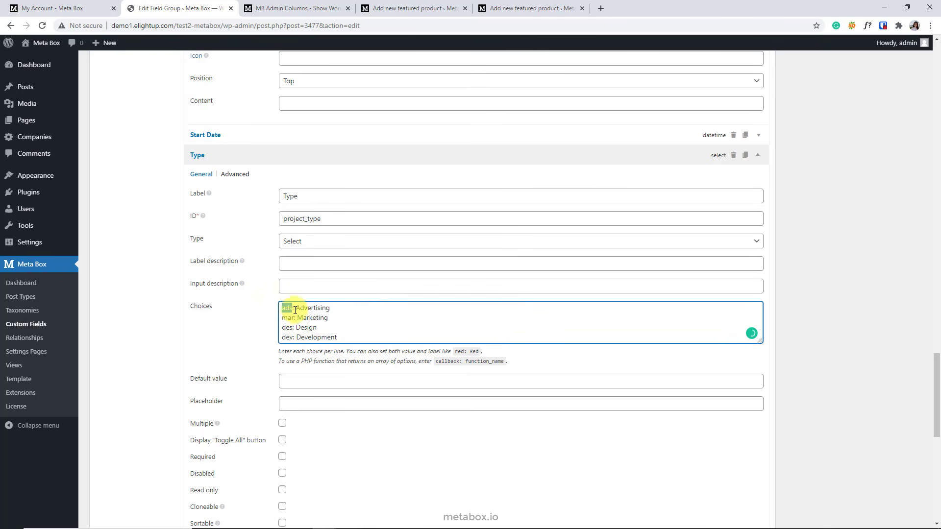
pyautogui.moveTo(296, 309); pyautogui.dragTo(333, 310)
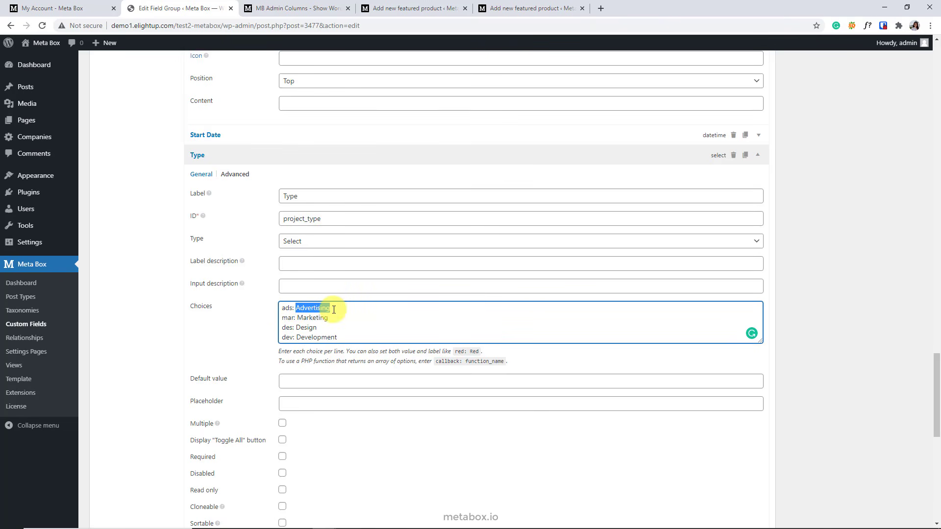
pyautogui.click(330, 309)
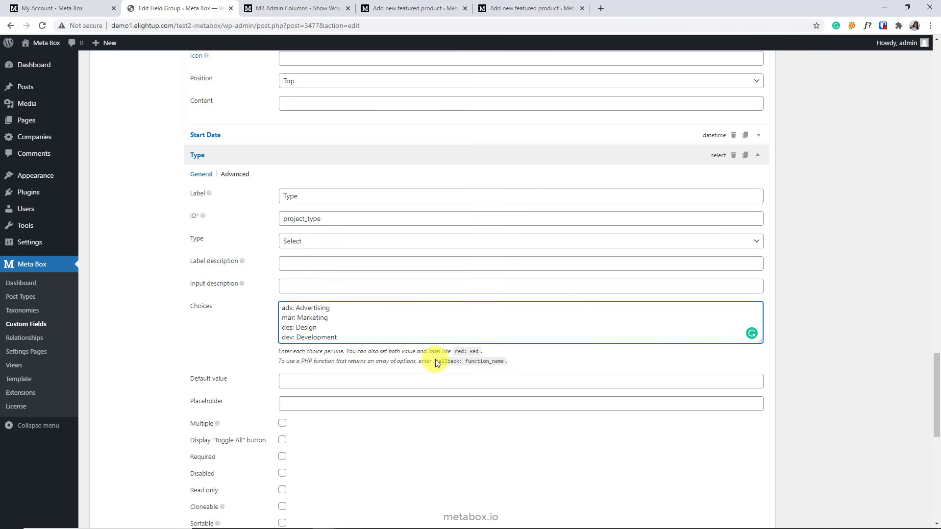
pyautogui.moveTo(435, 360); pyautogui.dragTo(509, 364)
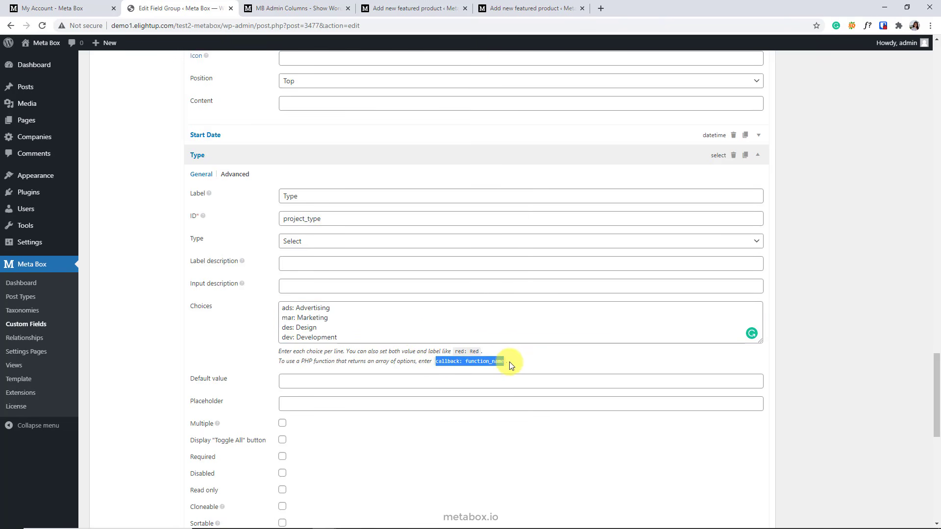
pyautogui.click(510, 362)
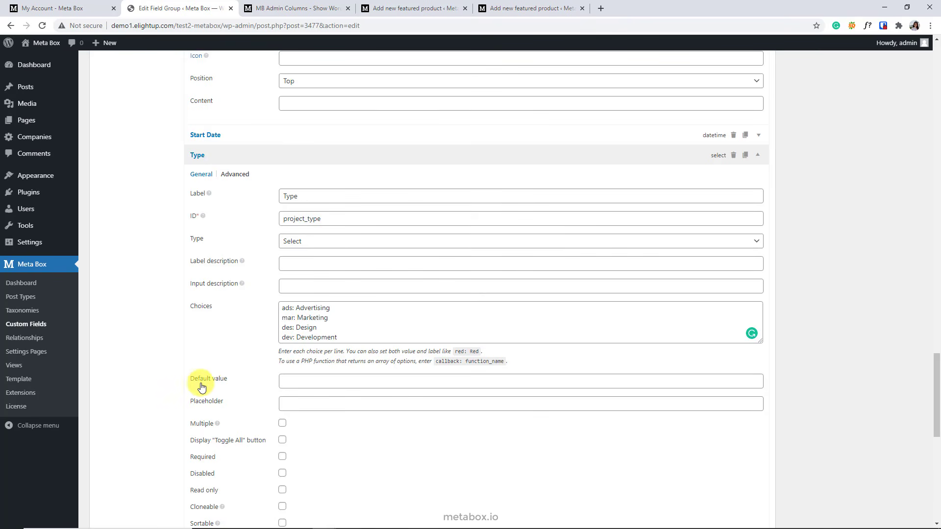
# Enter a default value for the Type subfield and check the Type list on the new featured product page.
pyautogui.click(301, 384)
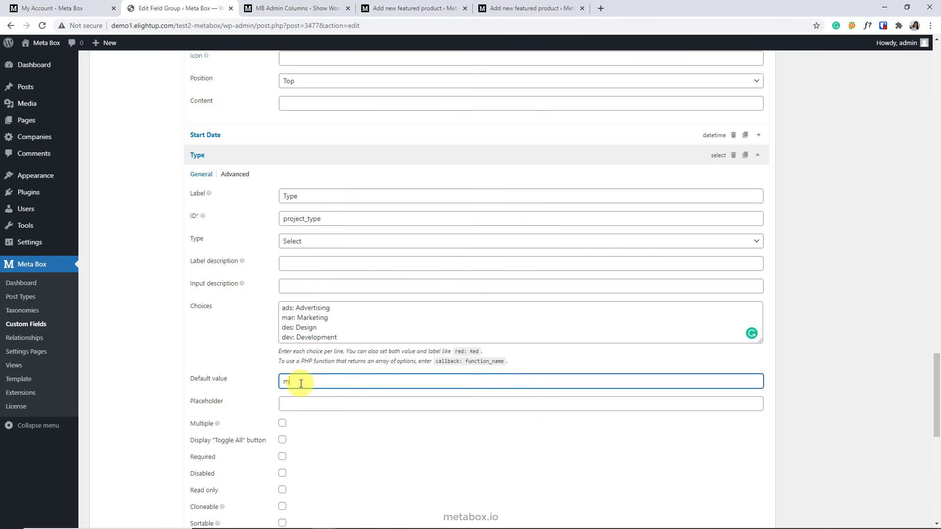
pyautogui.click(414, 9)
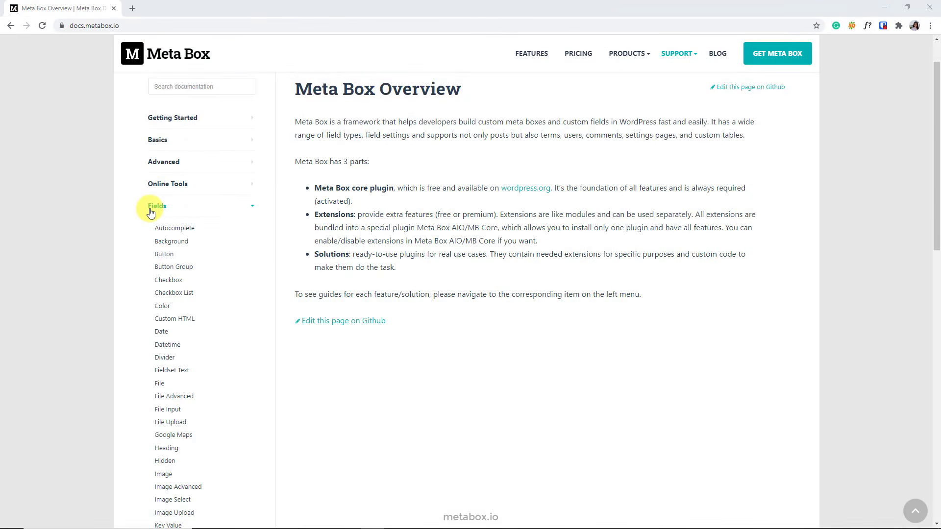
# Browse the field types in the Fields section of the Meta Box online documentation.
pyautogui.scroll(-3, 152, 265)
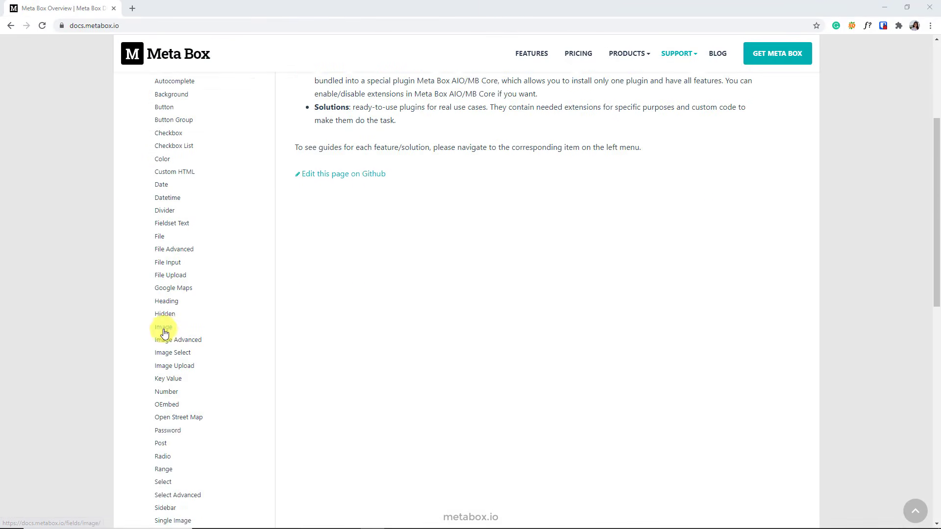
pyautogui.scroll(3, 164, 333)
pyautogui.click(168, 228)
pyautogui.click(169, 290)
pyautogui.click(169, 304)
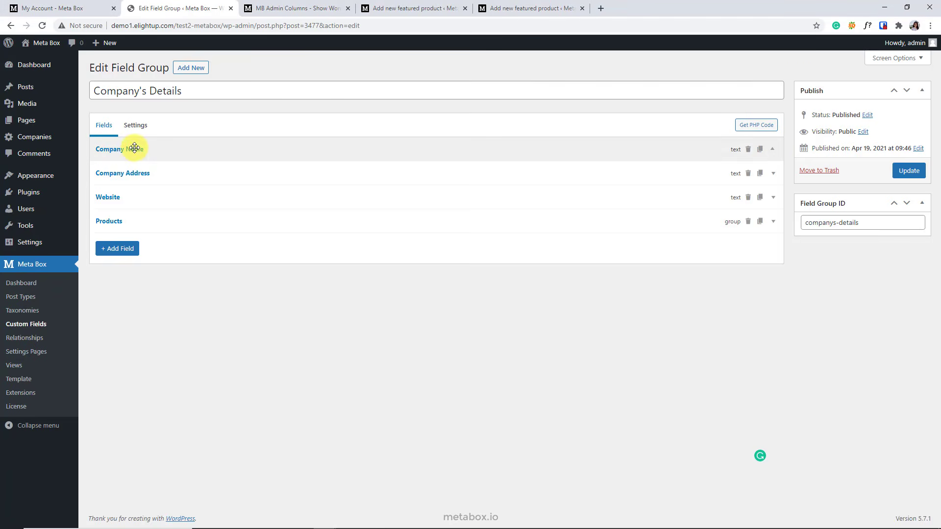
# Open the Company Name field's advanced settings and compare the Before option with the text above Company Name on the featured product page.
pyautogui.click(134, 149)
pyautogui.click(141, 172)
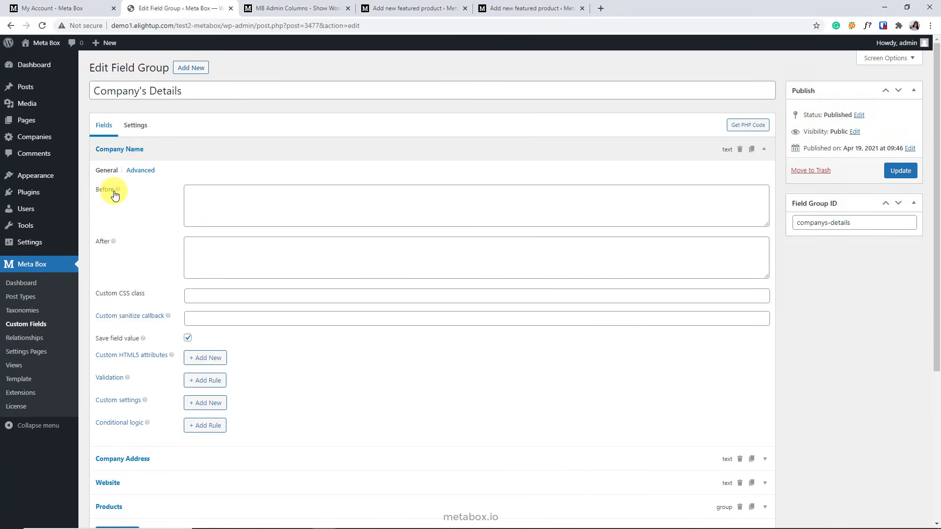
pyautogui.click(392, 8)
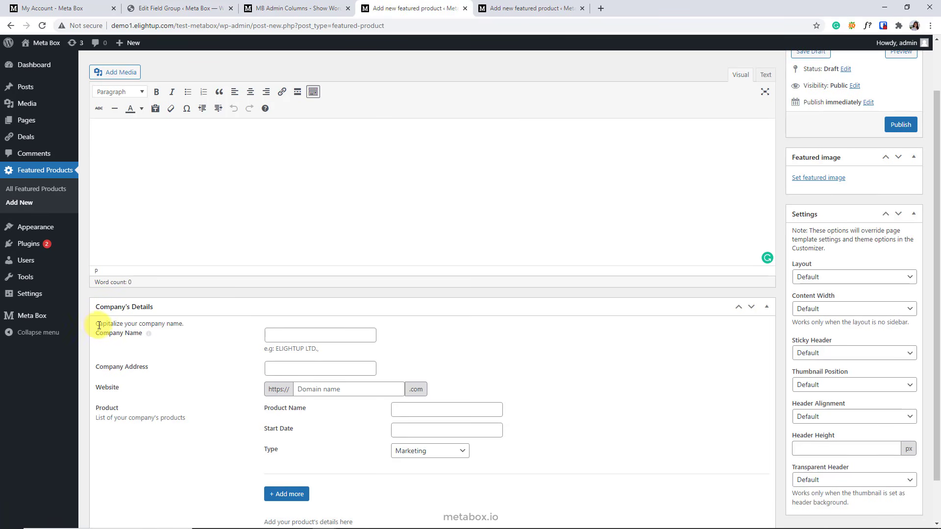
pyautogui.moveTo(98, 325); pyautogui.dragTo(204, 323)
pyautogui.click(204, 323)
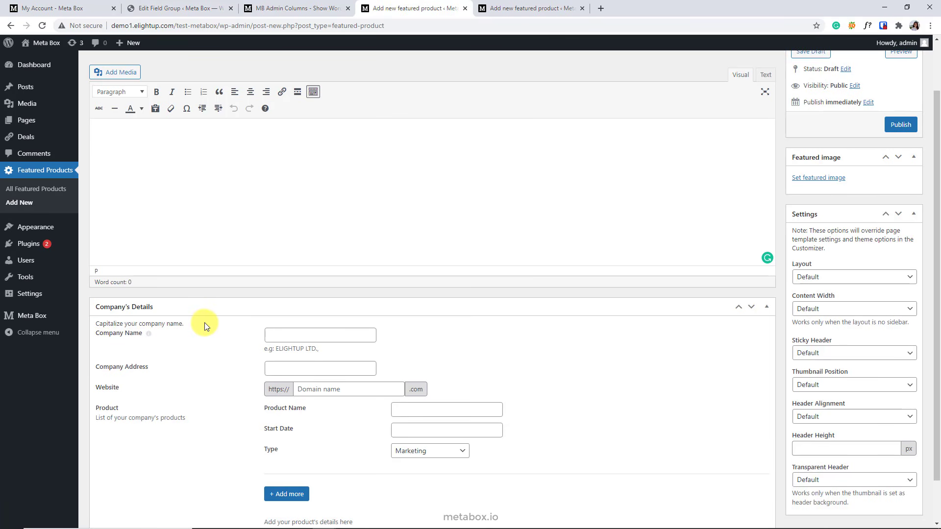
pyautogui.click(169, 8)
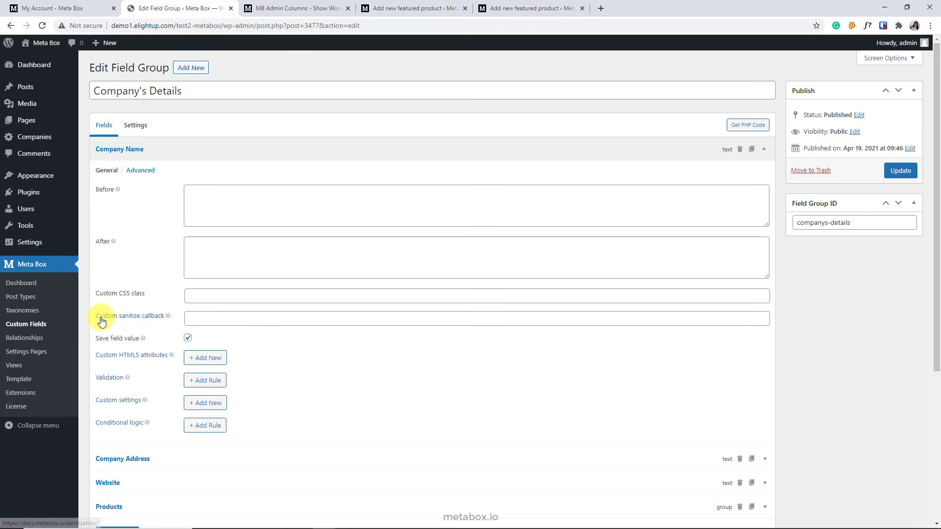
# Turn off saving the field value for the Company Name field.
pyautogui.click(188, 339)
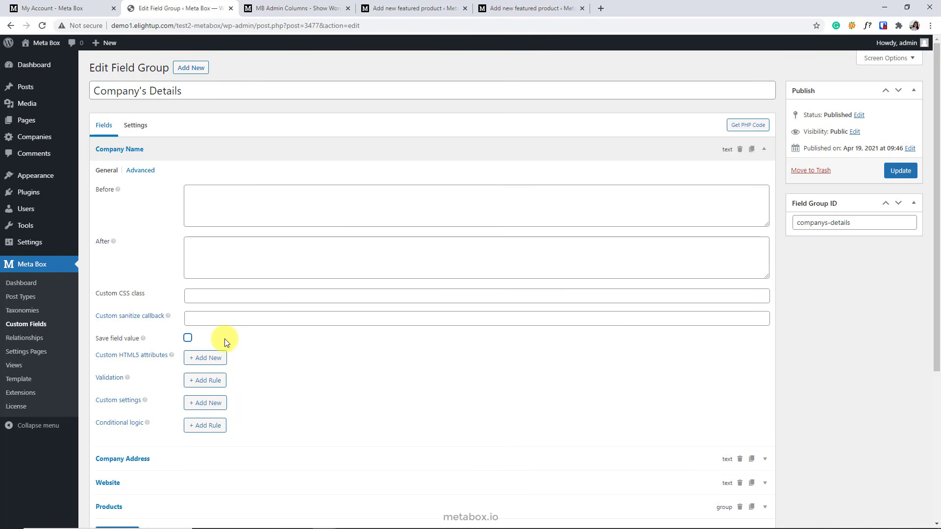
# Turn saving of the Company Name field value back on and add a Min length validation rule of 60.
pyautogui.click(188, 338)
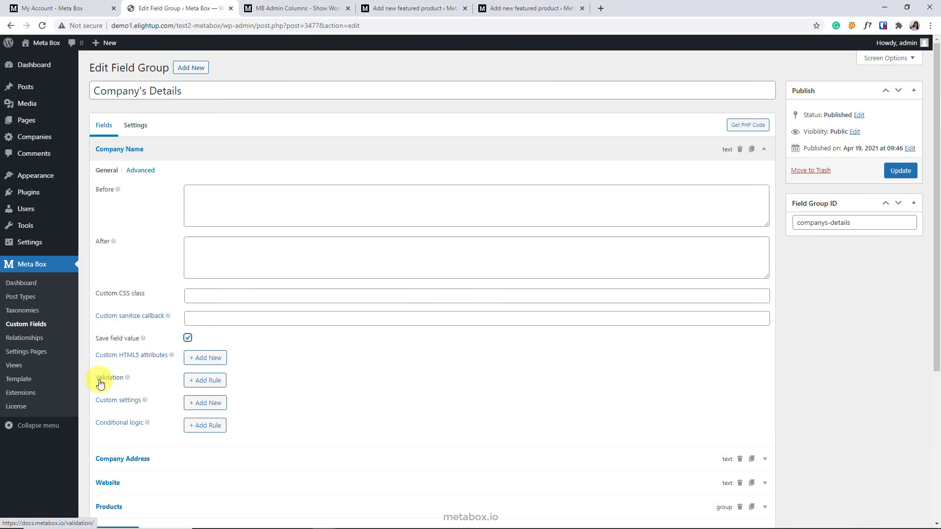
pyautogui.click(199, 381)
pyautogui.click(297, 382)
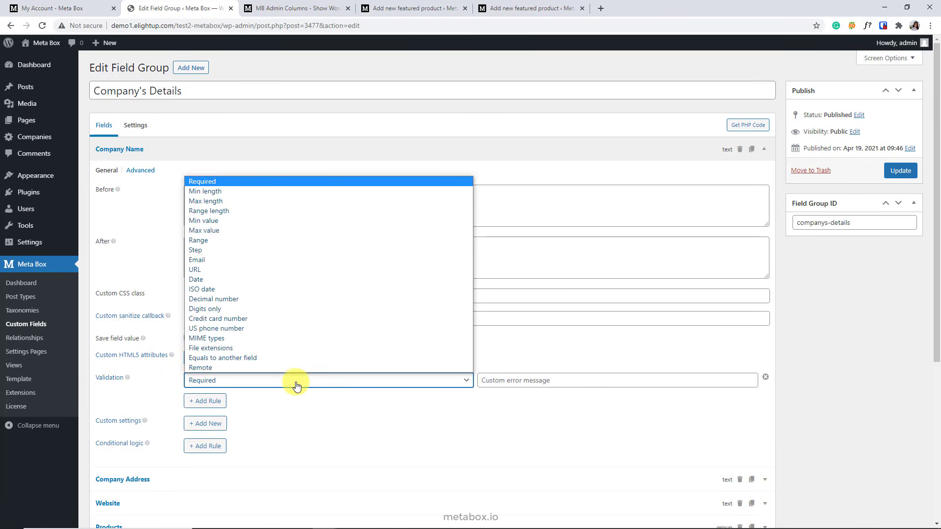
pyautogui.click(259, 191)
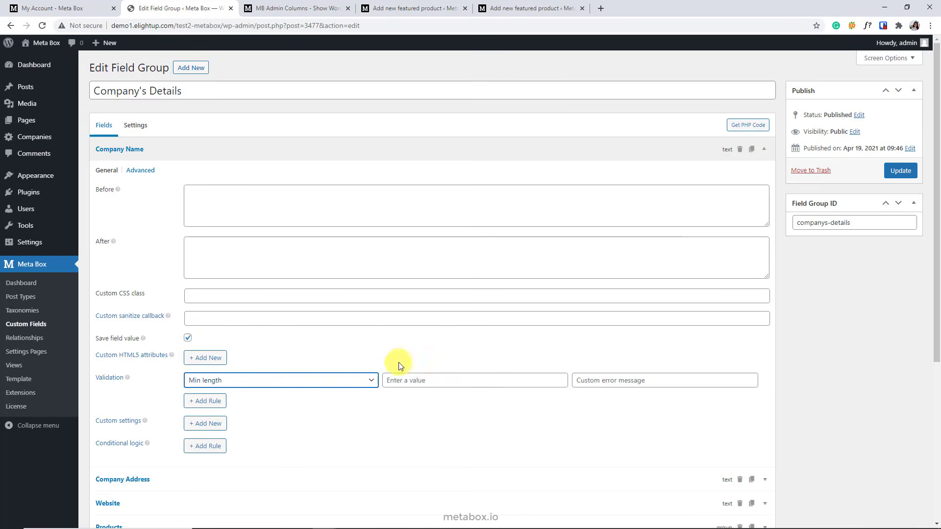
pyautogui.click(408, 379)
pyautogui.write('60')
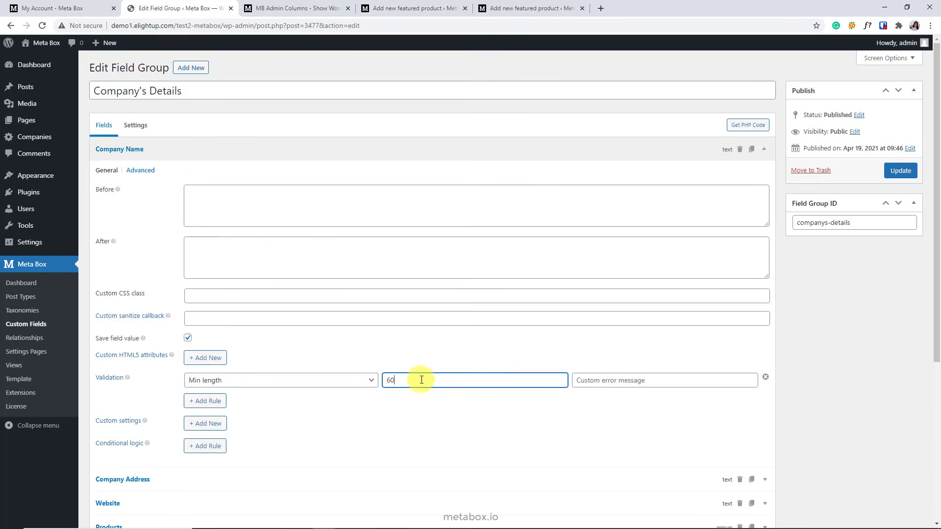
pyautogui.click(614, 381)
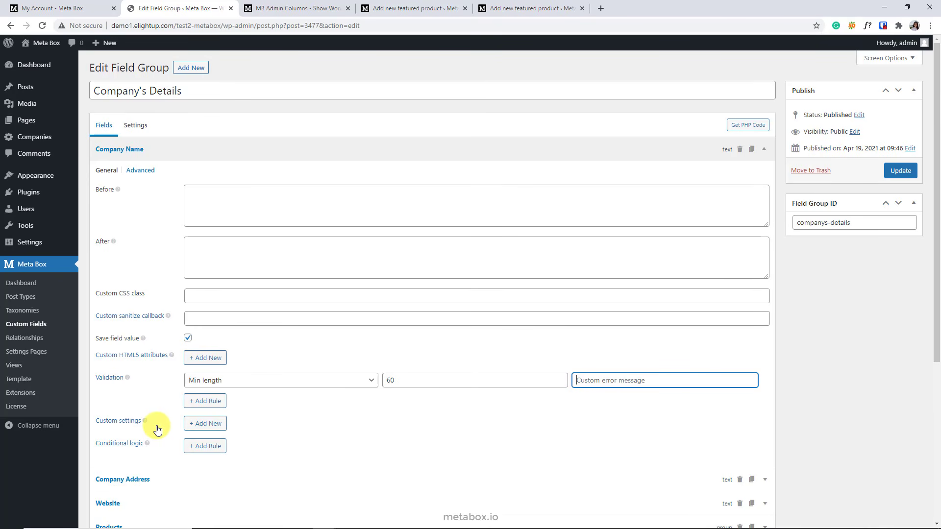
# Add a conditional logic rule to the Gallery subfield: Visible when any condition matches, with project_type = des.
pyautogui.scroll(-10, 157, 429)
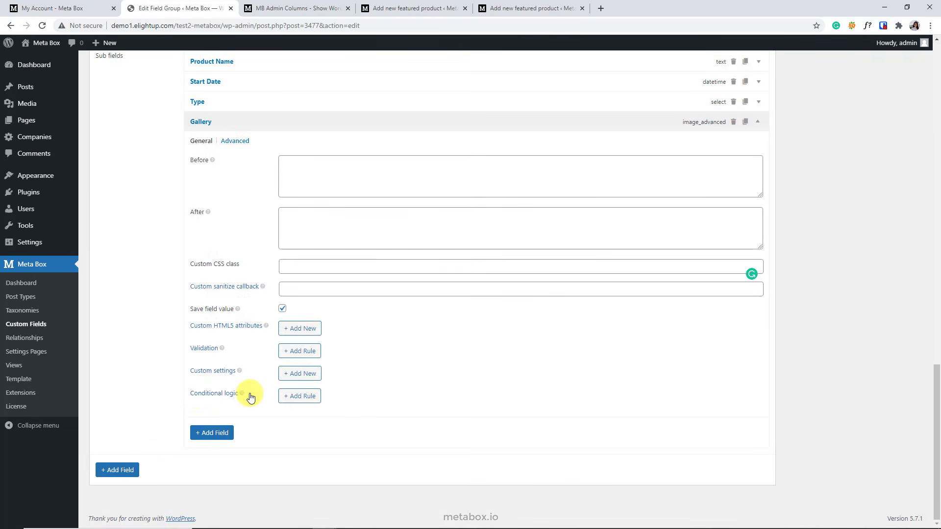
pyautogui.click(310, 398)
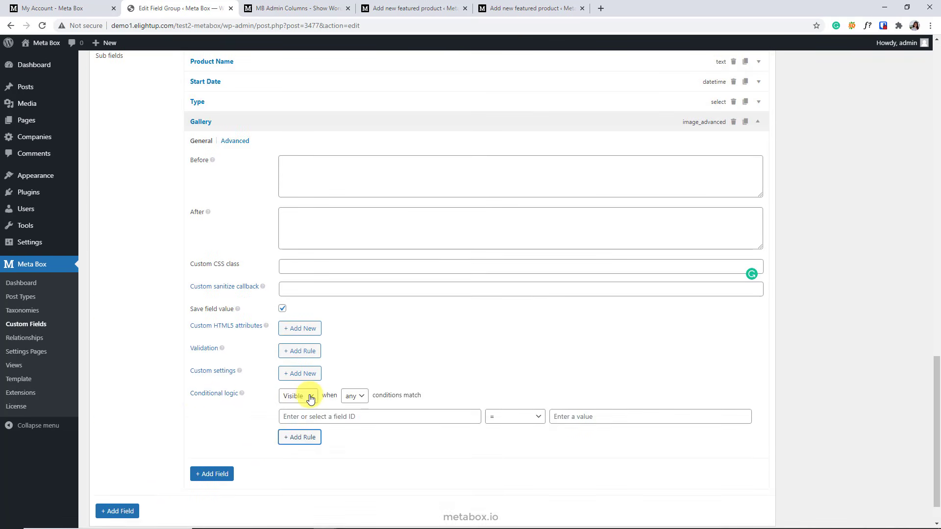
pyautogui.click(512, 415)
pyautogui.click(512, 415)
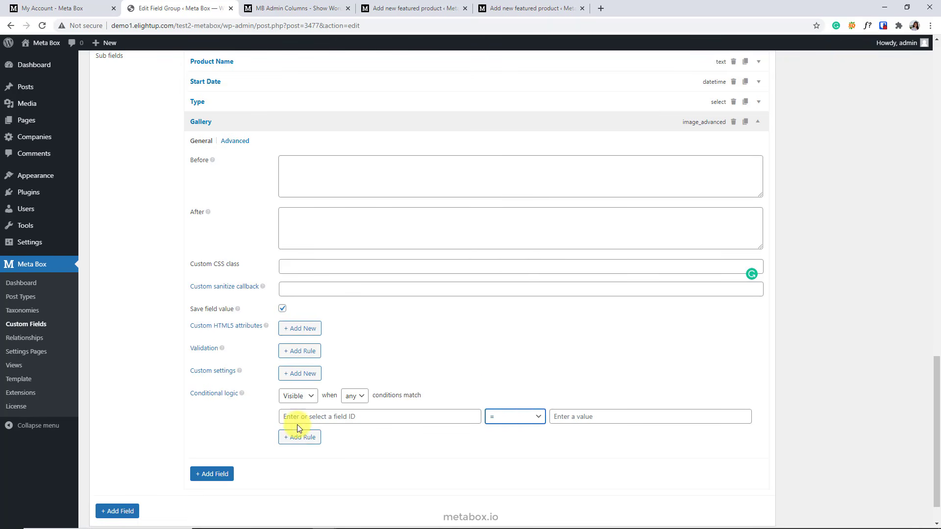
pyautogui.click(302, 397)
pyautogui.click(308, 410)
pyautogui.click(323, 416)
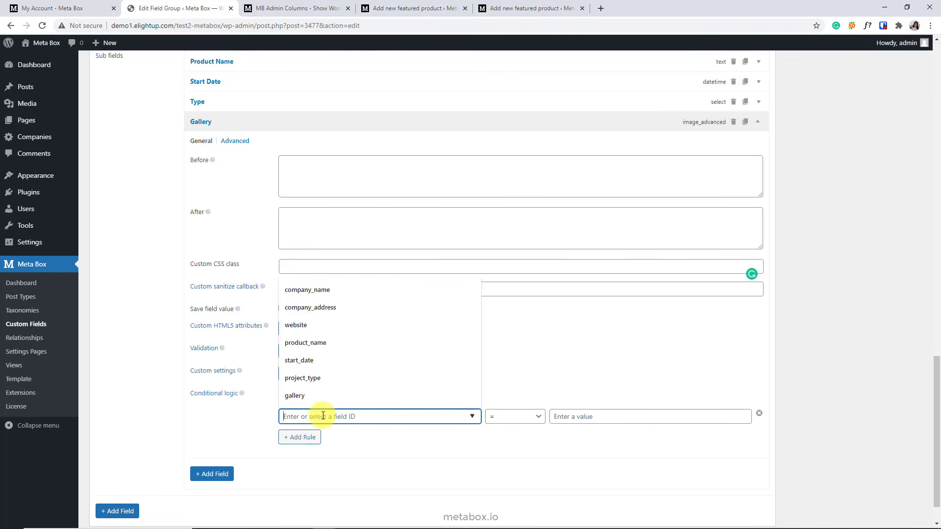
pyautogui.click(320, 378)
pyautogui.click(575, 416)
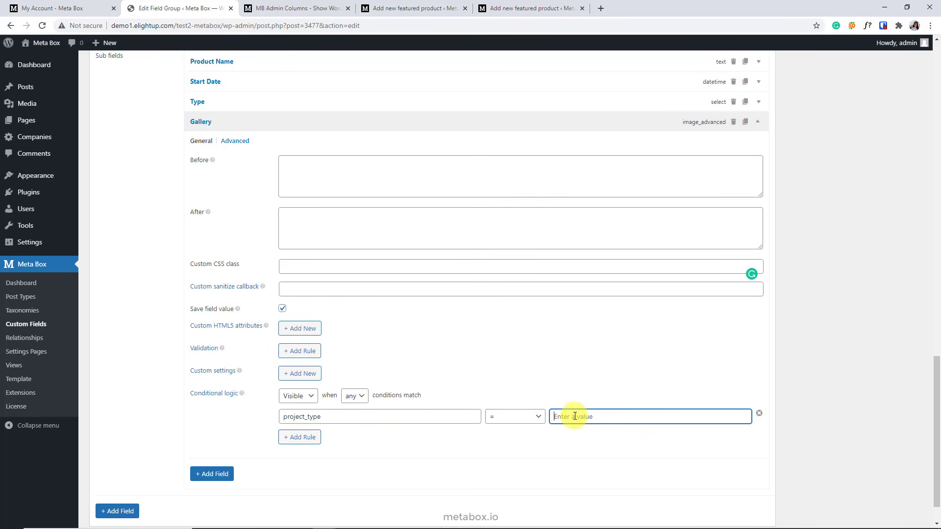
pyautogui.write('des')
pyautogui.click(306, 437)
pyautogui.click(307, 458)
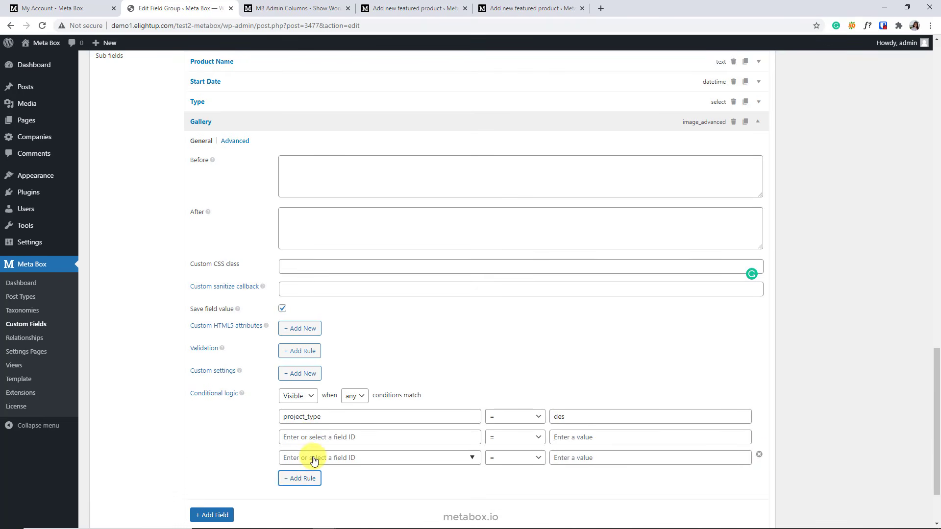
pyautogui.click(764, 457)
pyautogui.click(760, 437)
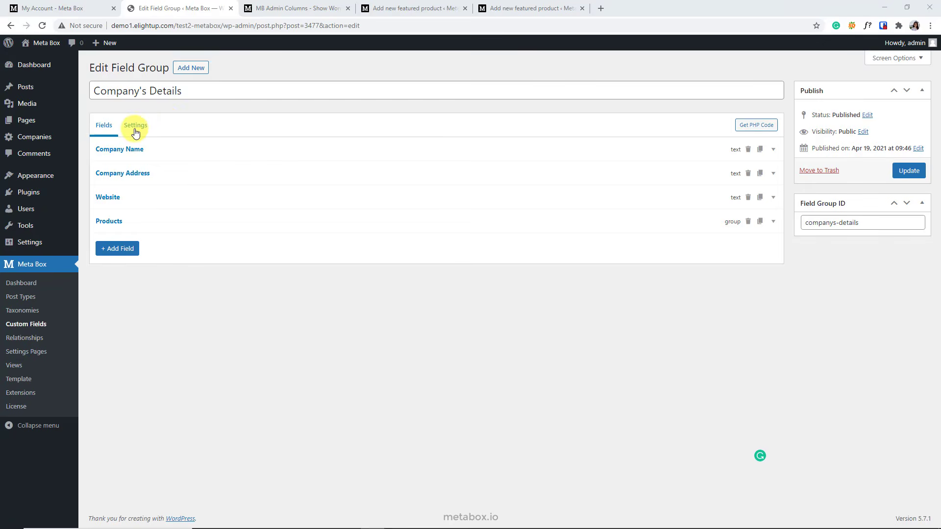
# Open the field group's settings and set its location to the Company (company) post type instead of Post.
pyautogui.click(135, 127)
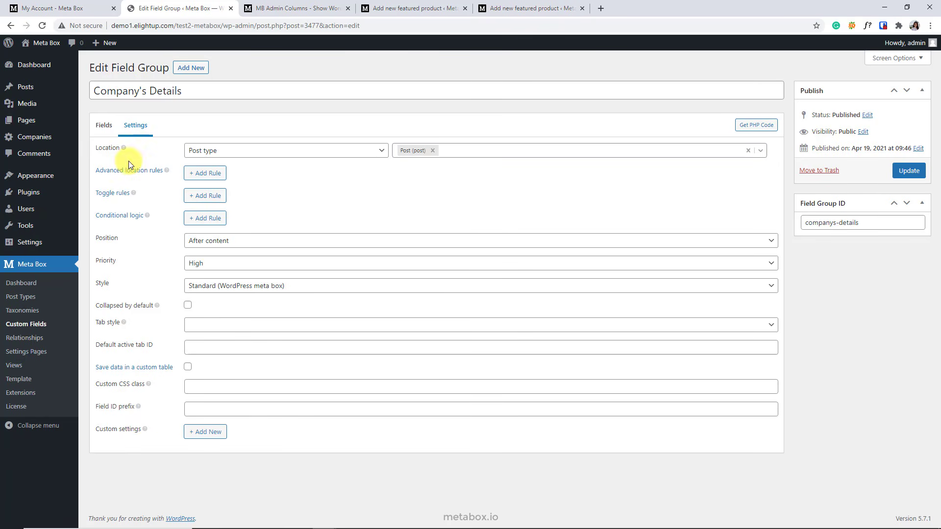
pyautogui.click(308, 153)
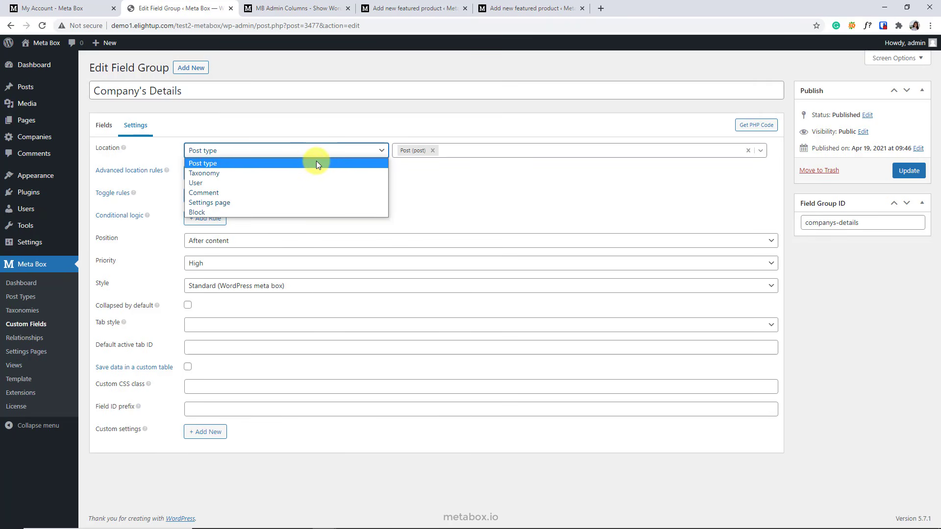
pyautogui.click(316, 163)
pyautogui.click(432, 151)
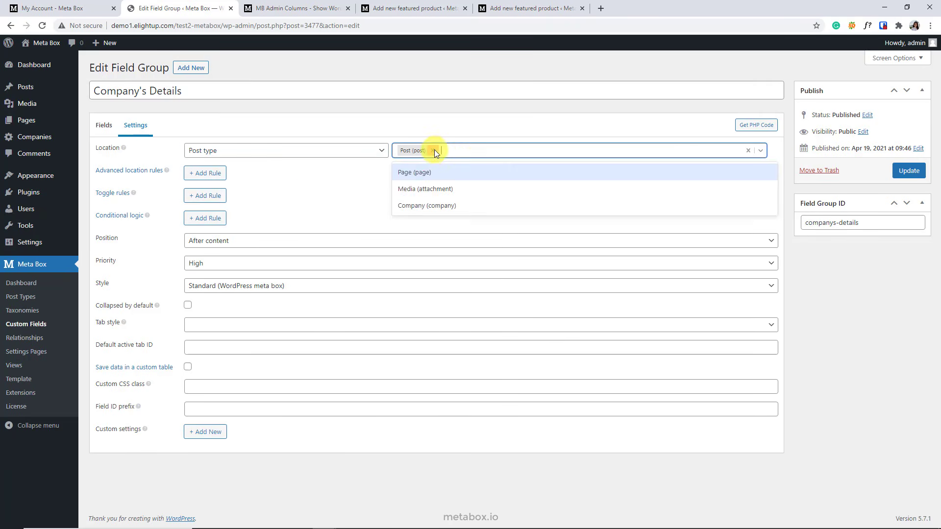
pyautogui.click(427, 222)
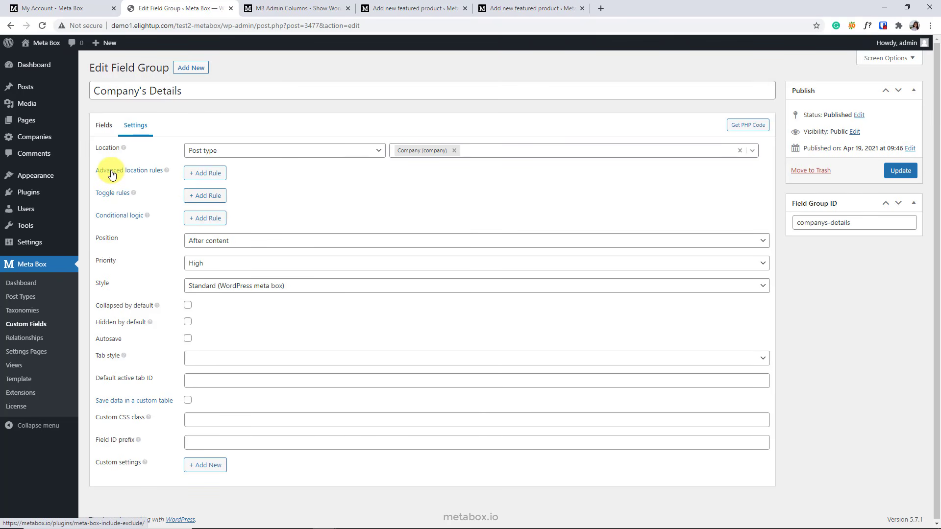
# Add an advanced location rule that shows the field group when Category (category) is Breakfast.
pyautogui.click(201, 173)
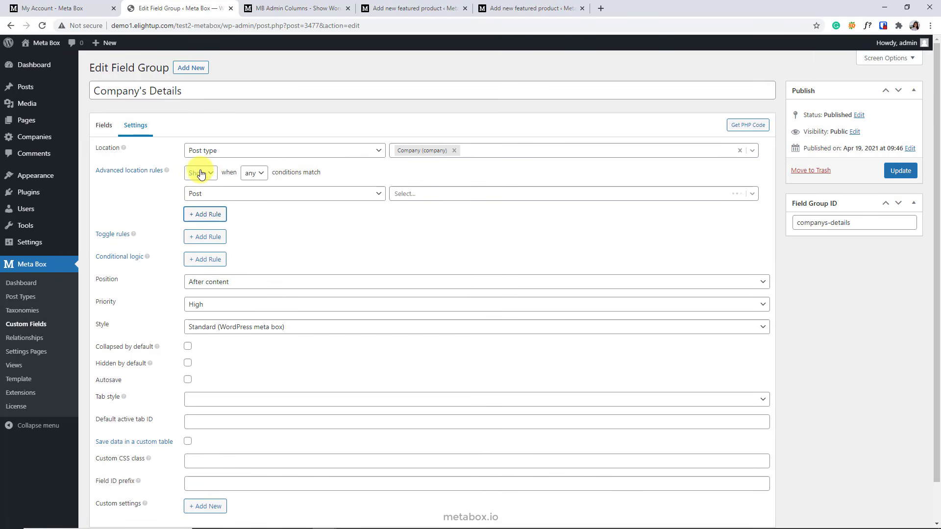
pyautogui.click(366, 198)
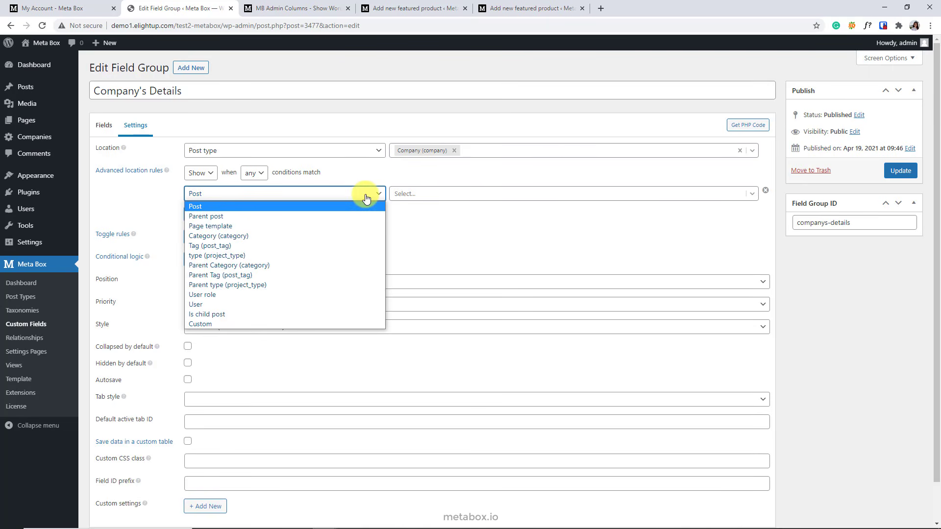
pyautogui.click(355, 235)
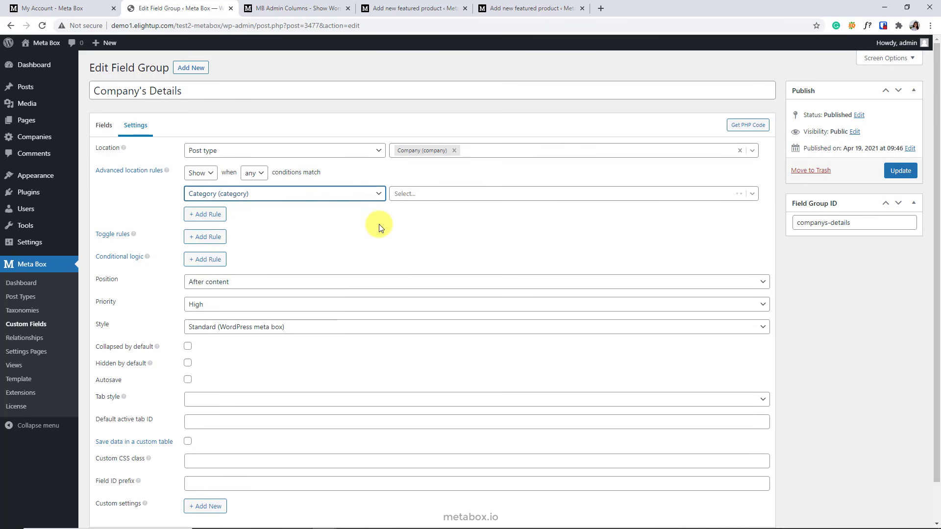
pyautogui.click(438, 193)
pyautogui.click(436, 229)
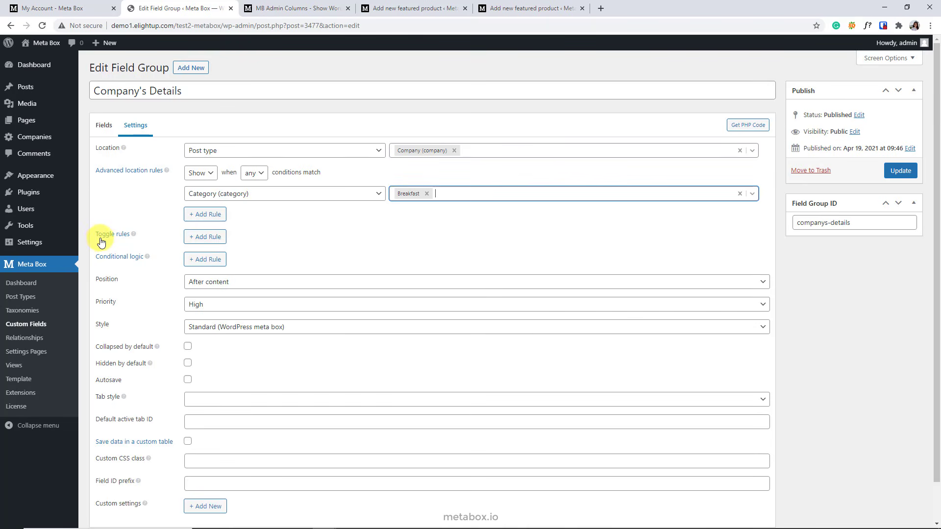
# Add a toggle rule that shows the field group when the Page template is Blank Canvas.
pyautogui.click(207, 237)
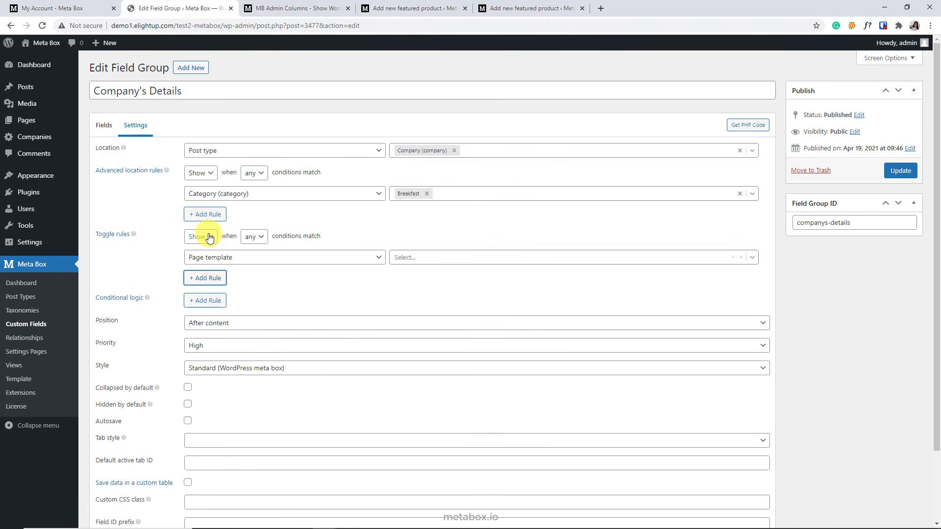
pyautogui.click(342, 259)
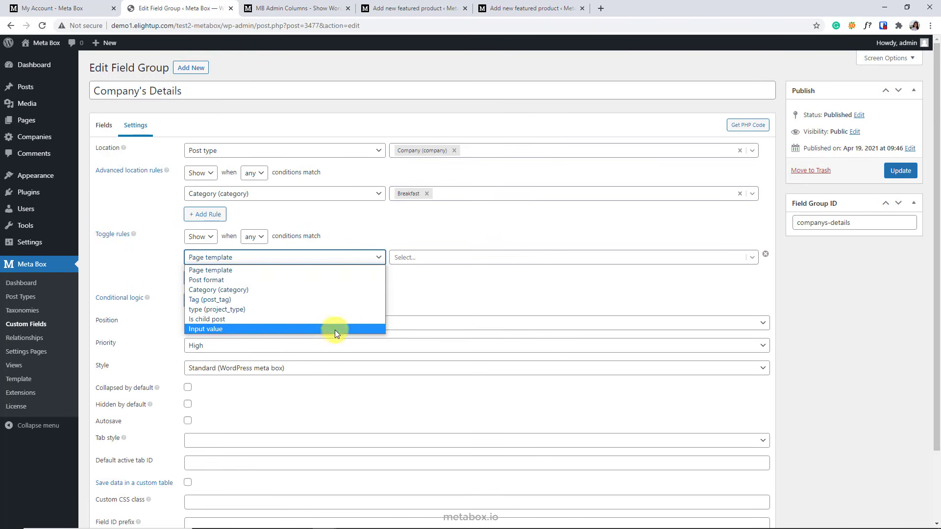
pyautogui.click(328, 274)
pyautogui.click(414, 258)
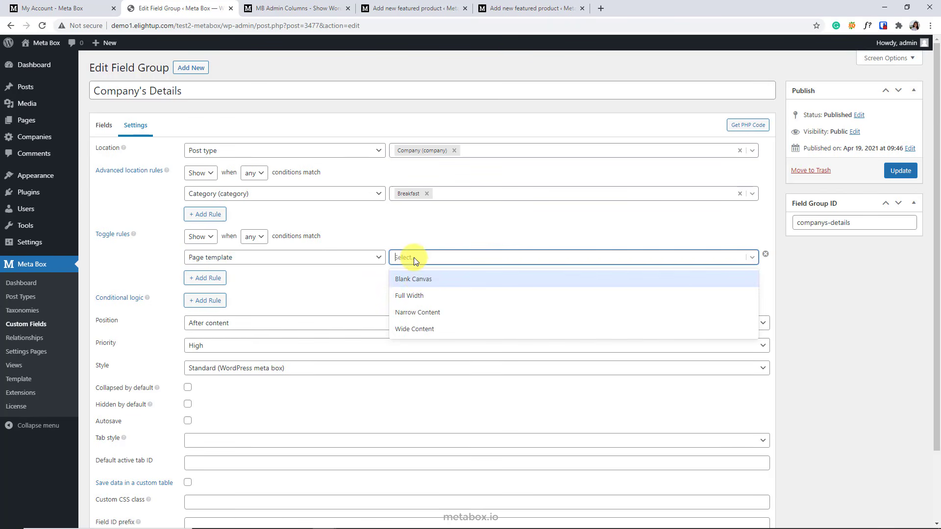
pyautogui.click(416, 278)
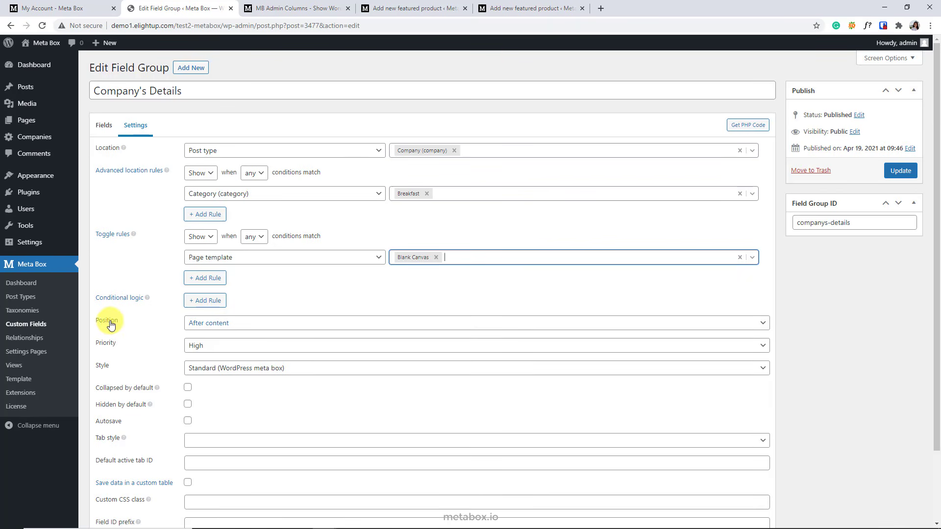
# Set the field group's Position to After content and its Priority to High.
pyautogui.click(273, 327)
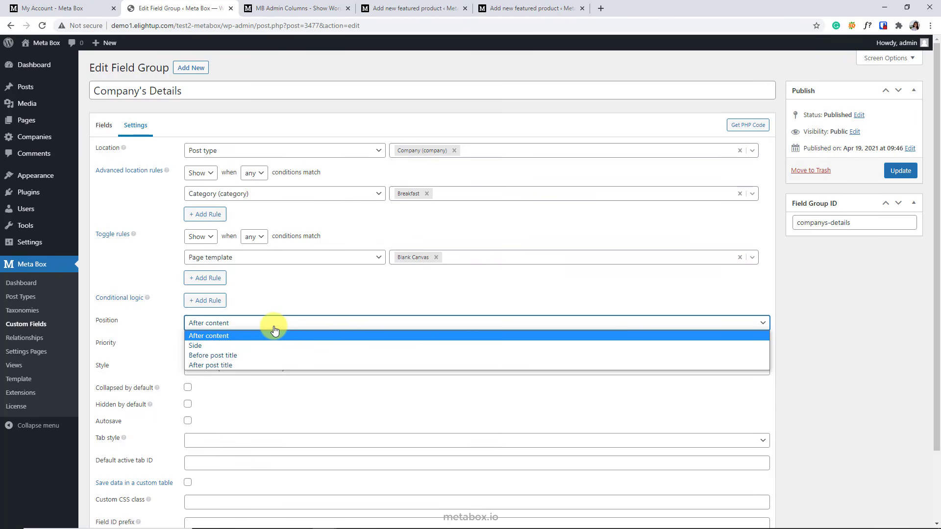
pyautogui.click(274, 334)
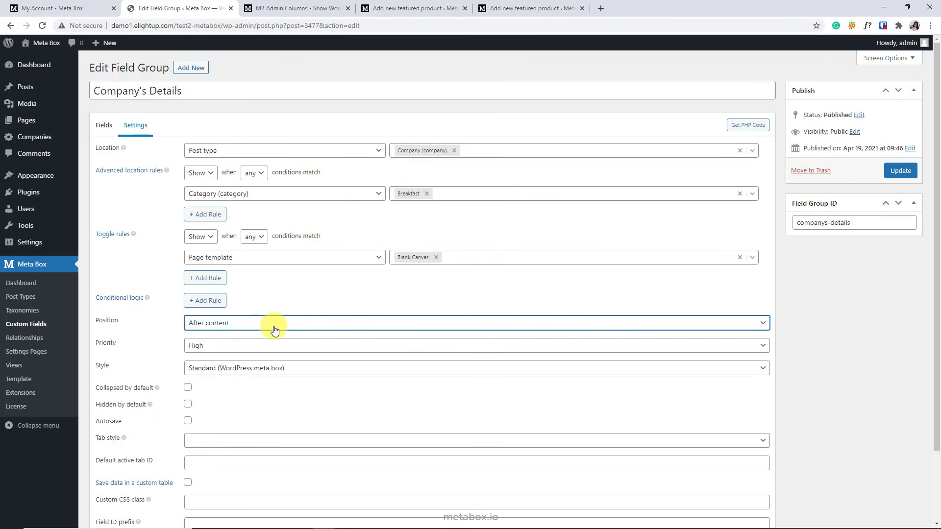
pyautogui.click(246, 349)
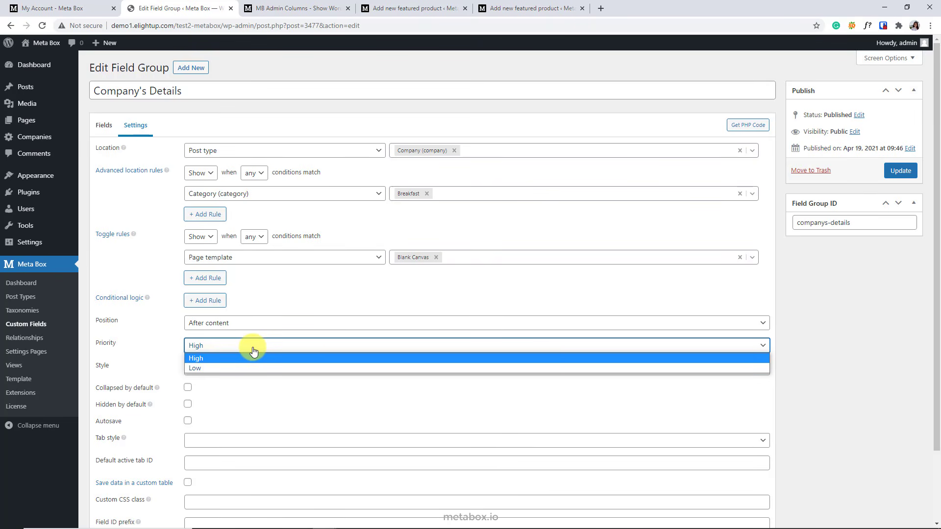
pyautogui.click(253, 349)
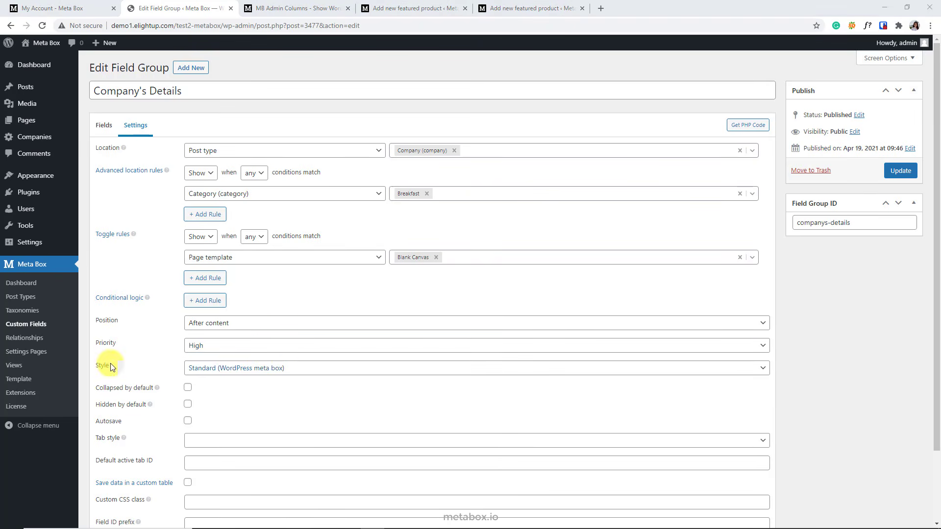
# Select the Standard (WordPress meta box) style and view how that style looks on the new featured product page.
pyautogui.click(308, 370)
pyautogui.click(313, 381)
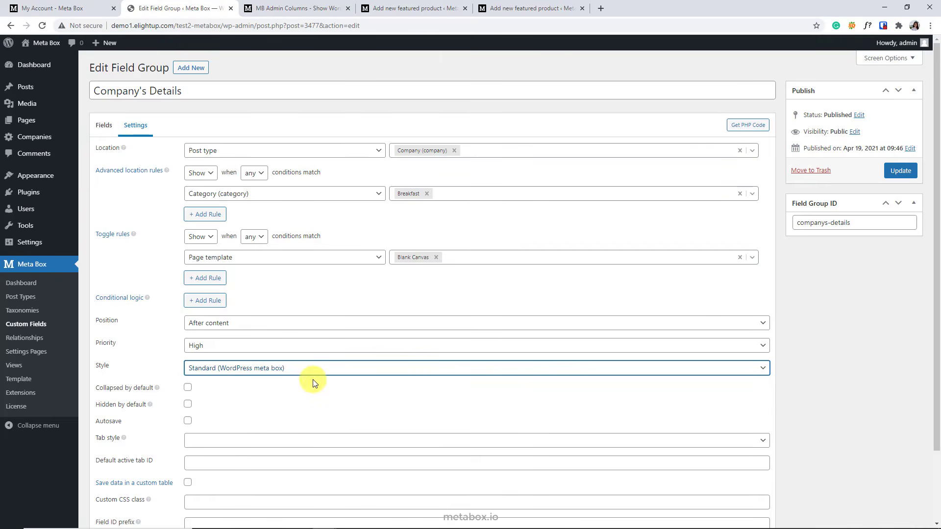
pyautogui.click(414, 8)
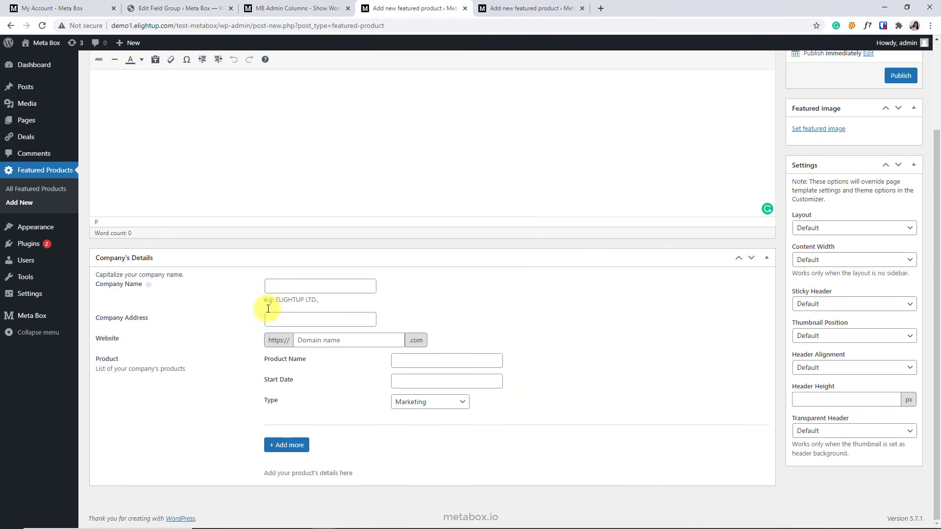
pyautogui.click(186, 9)
# Set the field group's Style to Seamless (no meta box) and view that style on the second featured product page.
pyautogui.click(302, 368)
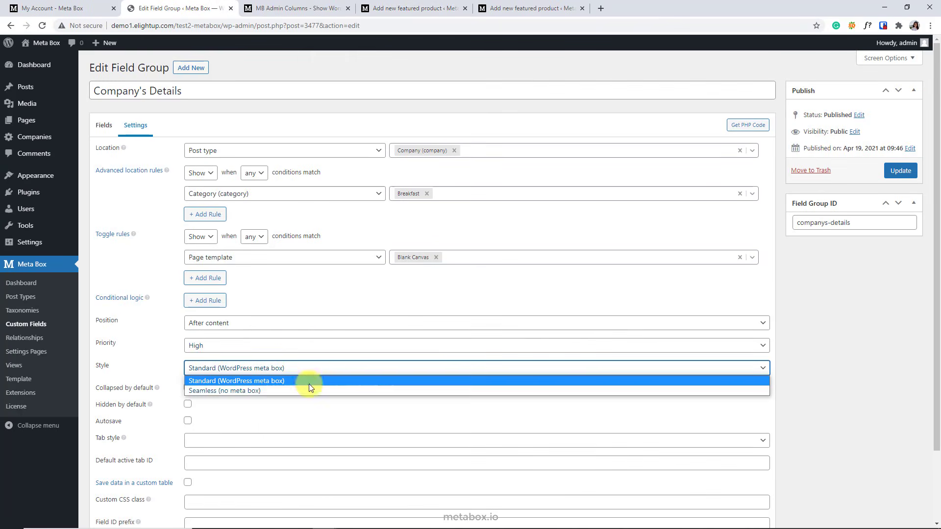
pyautogui.click(296, 389)
pyautogui.click(526, 8)
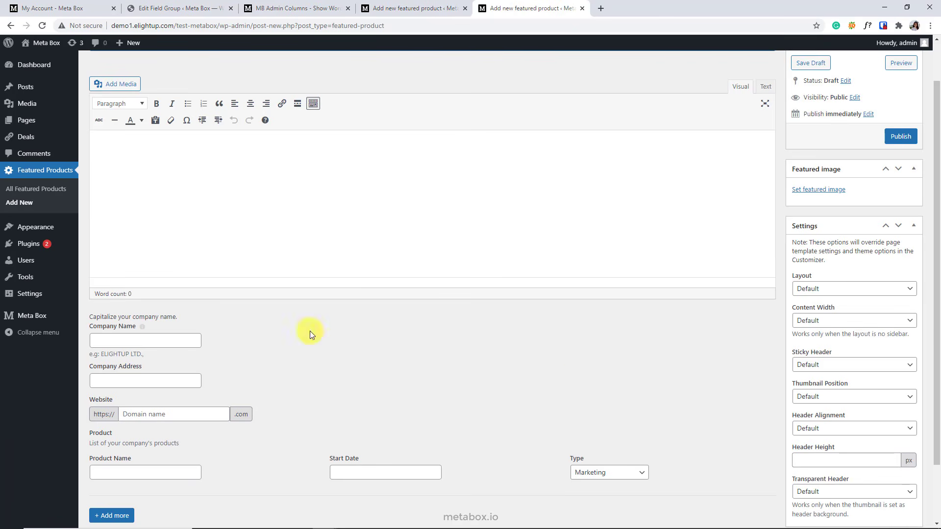
pyautogui.click(209, 5)
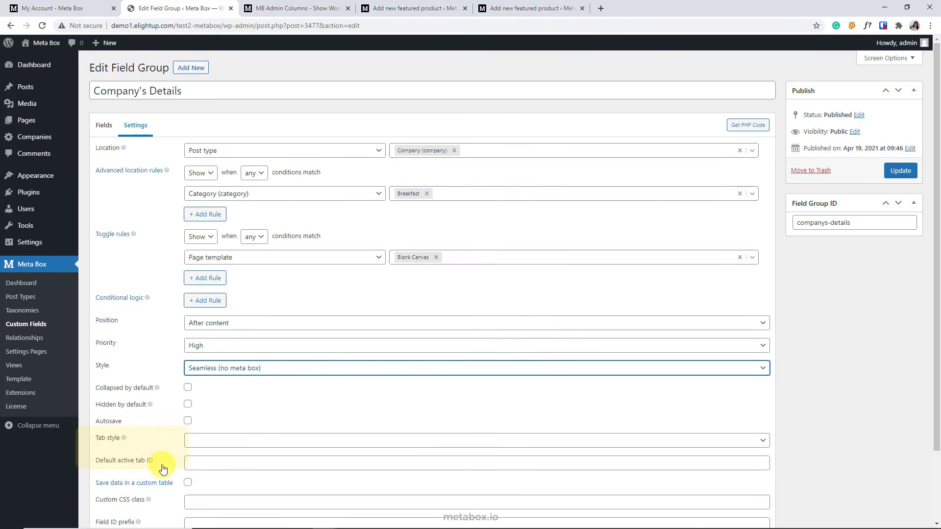
# Enable saving the field group's data in a custom table.
pyautogui.scroll(-2, 163, 470)
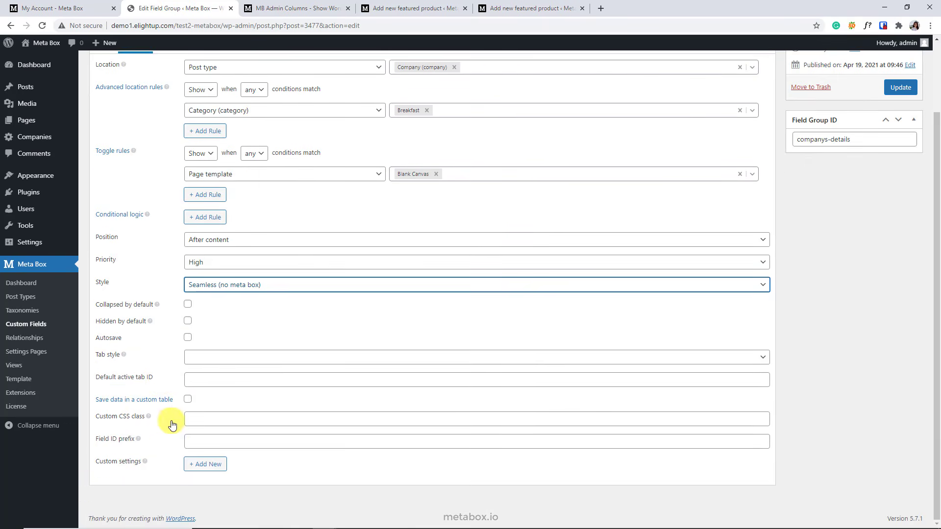
pyautogui.click(189, 400)
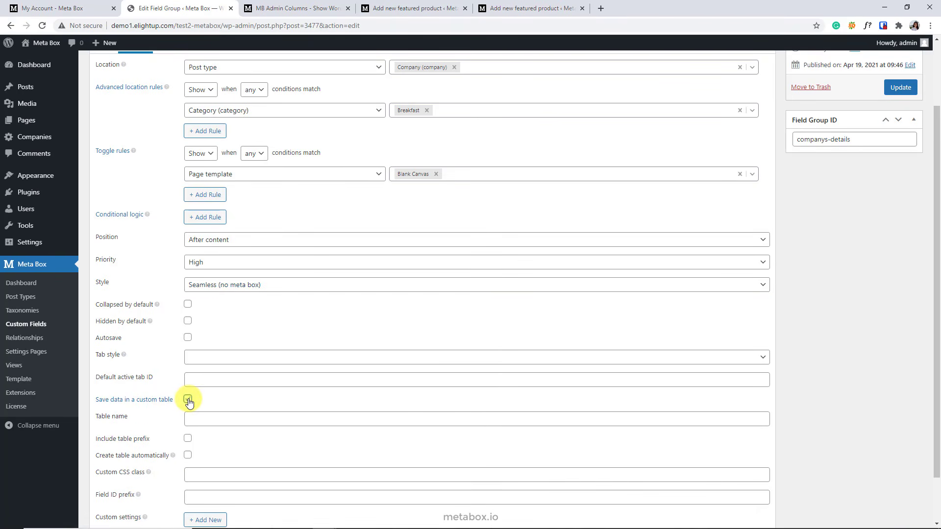
# Turn off saving the field group's data in a custom table and go to the Field ID prefix setting.
pyautogui.scroll(-1, 196, 402)
pyautogui.scroll(-1, 196, 400)
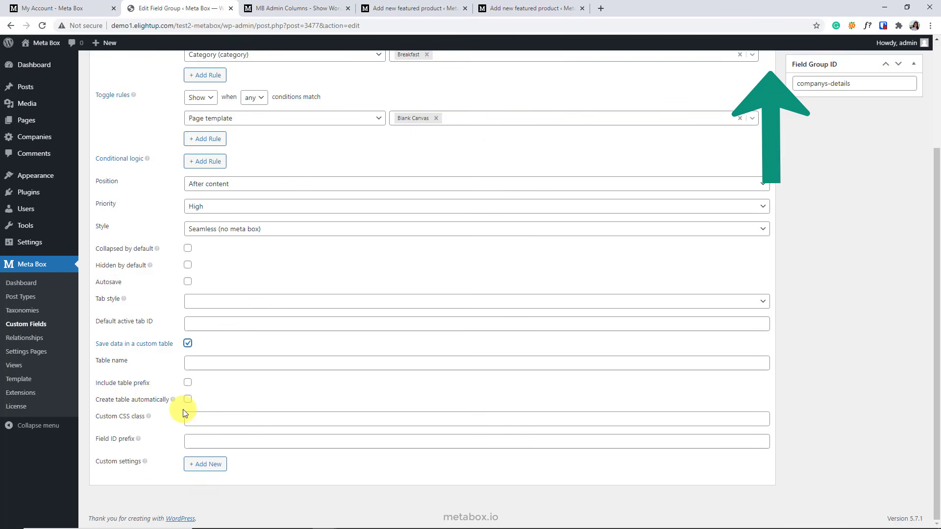
pyautogui.click(187, 344)
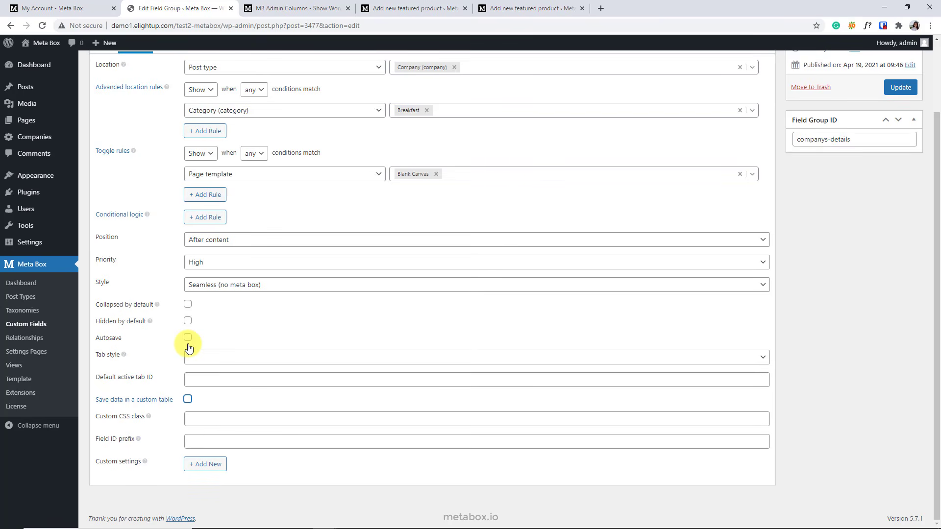
pyautogui.click(203, 442)
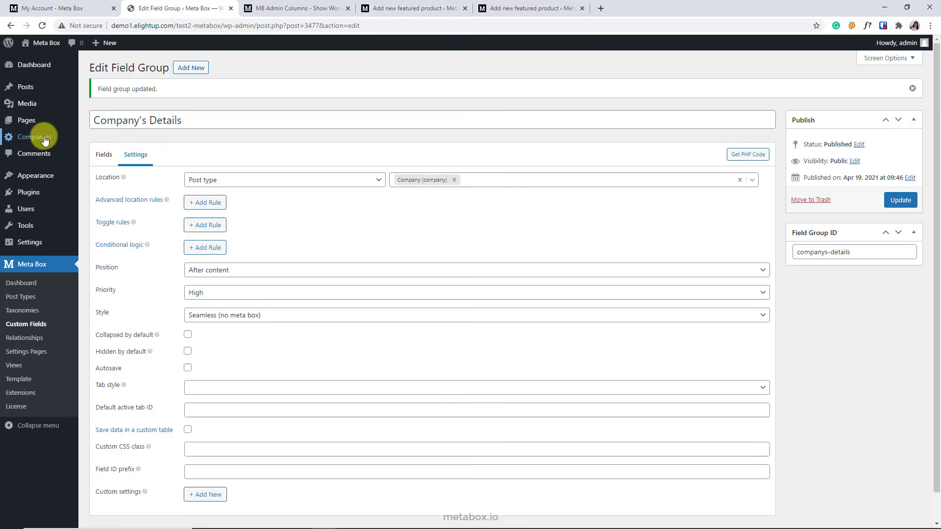
# Start a new company entry and fill in the company name Meta Box, the company address and the website Metabox.io.
pyautogui.moveTo(34, 136)
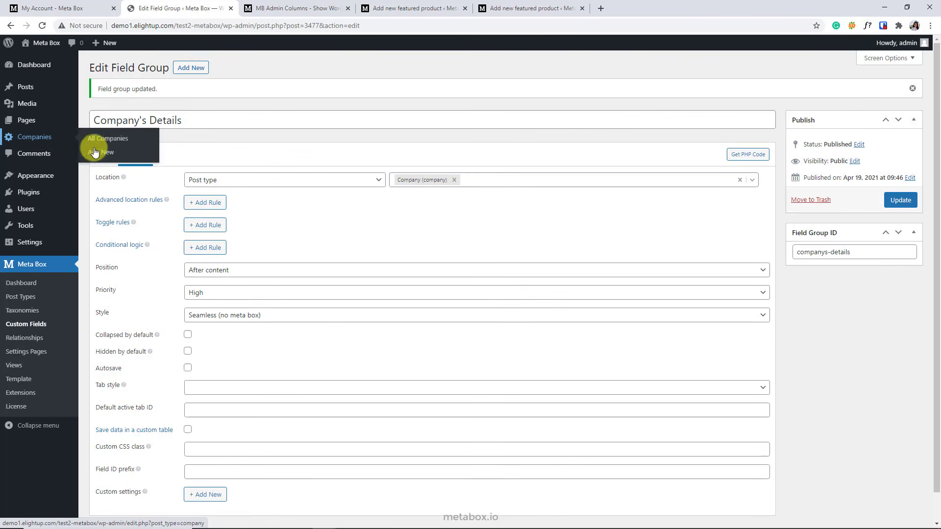
pyautogui.click(100, 152)
pyautogui.click(289, 369)
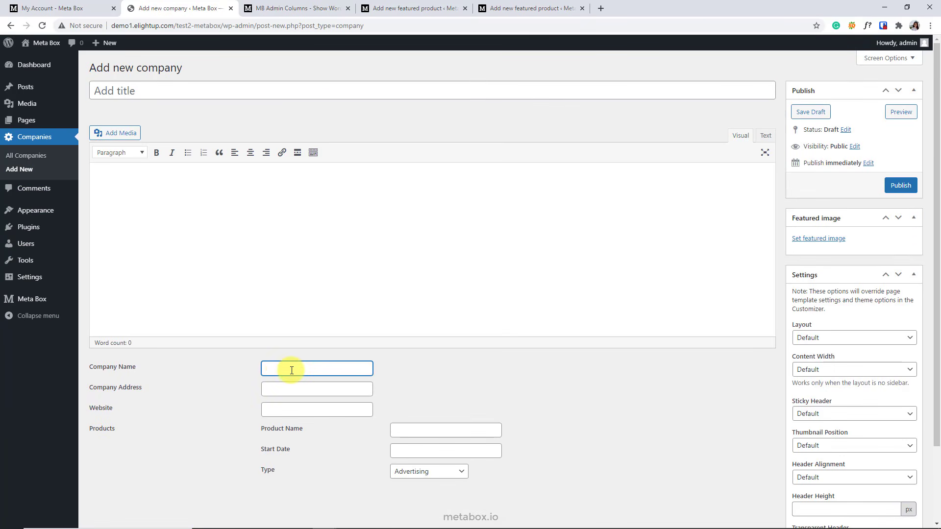
pyautogui.write('Meta Box')
pyautogui.press('Tab')
pyautogui.write('Hanoi, Vietnam')
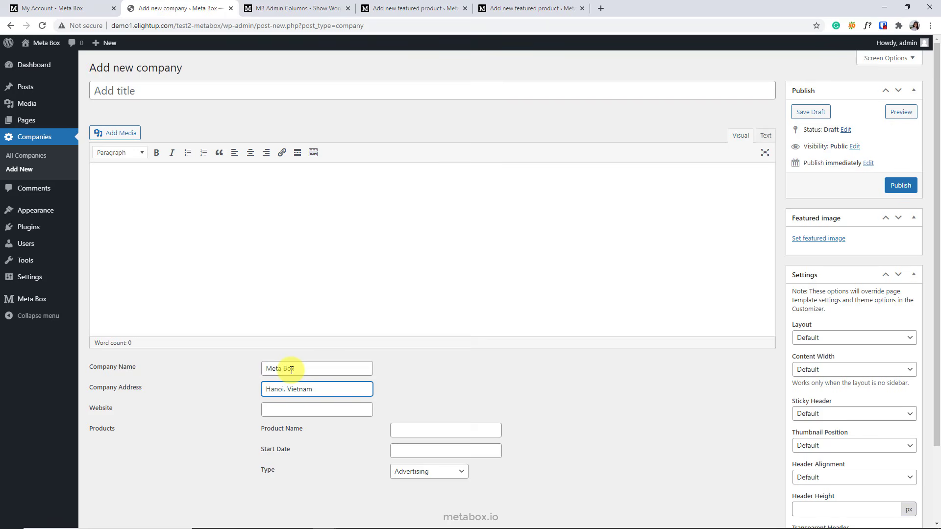
pyautogui.press('Tab')
pyautogui.write('Metabox.io')
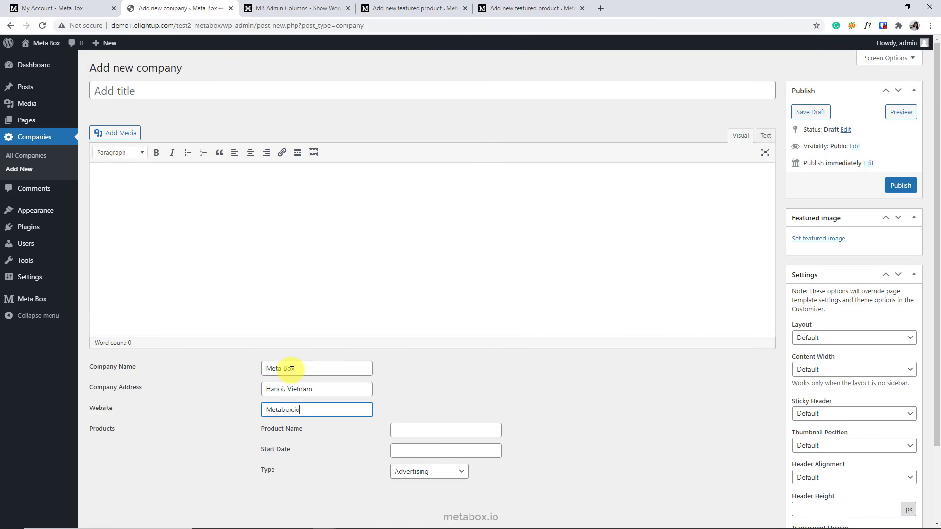
# Test the Gallery field's conditional display by setting the product Type to Design and switching it to Marketing.
pyautogui.click(420, 430)
pyautogui.click(428, 451)
pyautogui.click(456, 469)
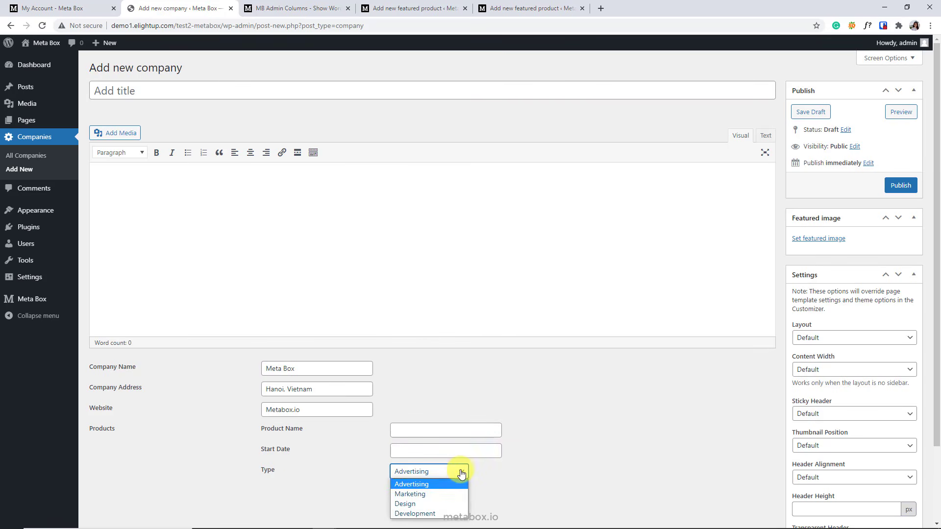
pyautogui.click(444, 498)
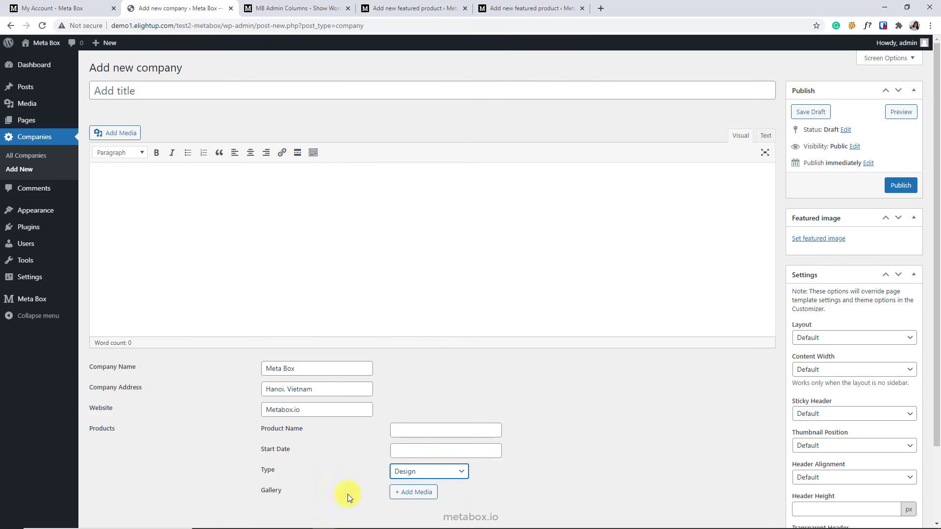
pyautogui.click(428, 471)
pyautogui.click(429, 491)
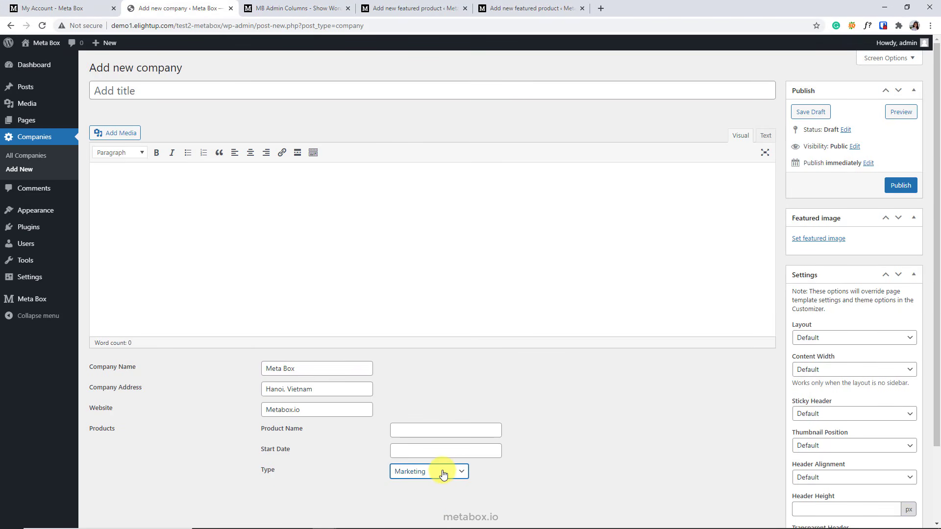